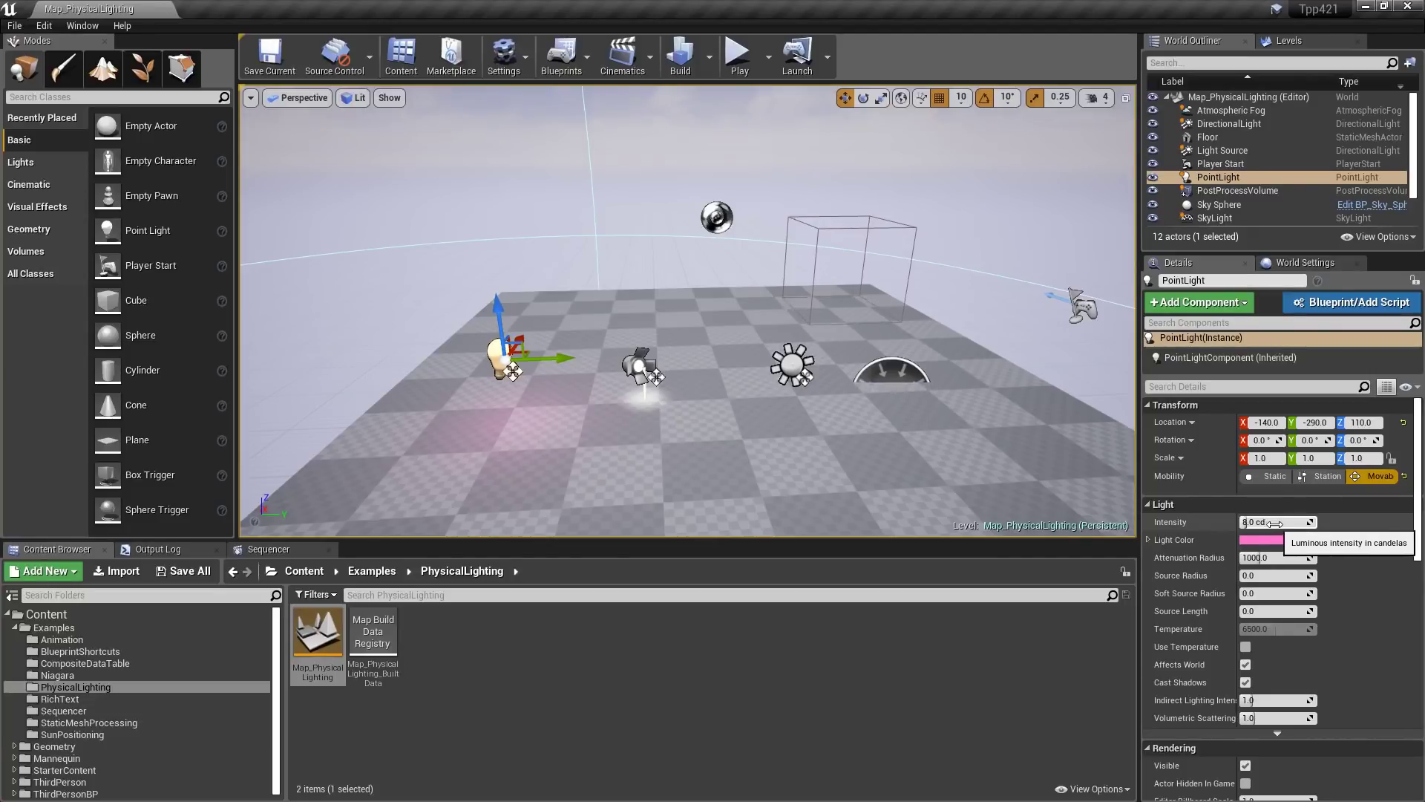
Inspect the intensity settings of the spot, directional (lux) and sky lights
click(648, 368)
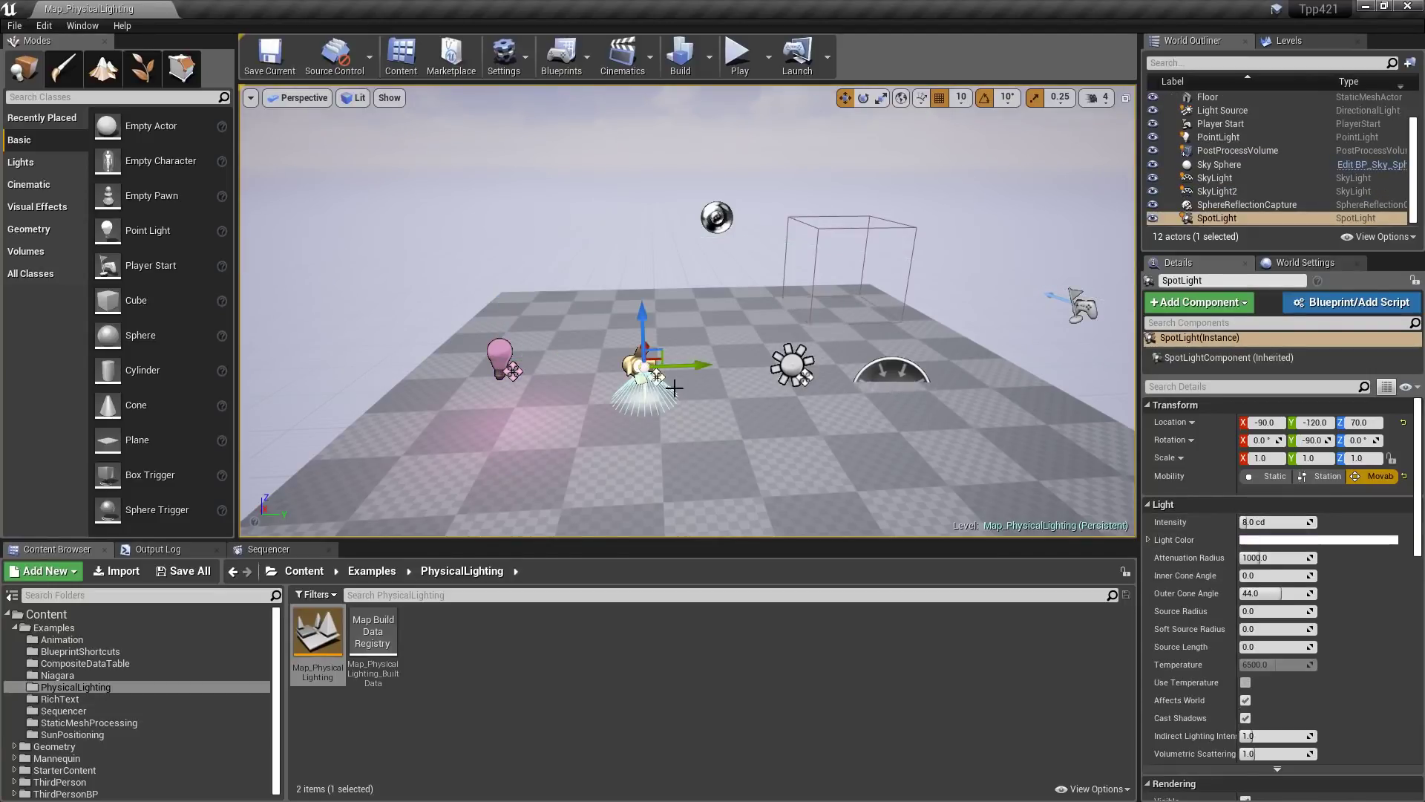
click(791, 362)
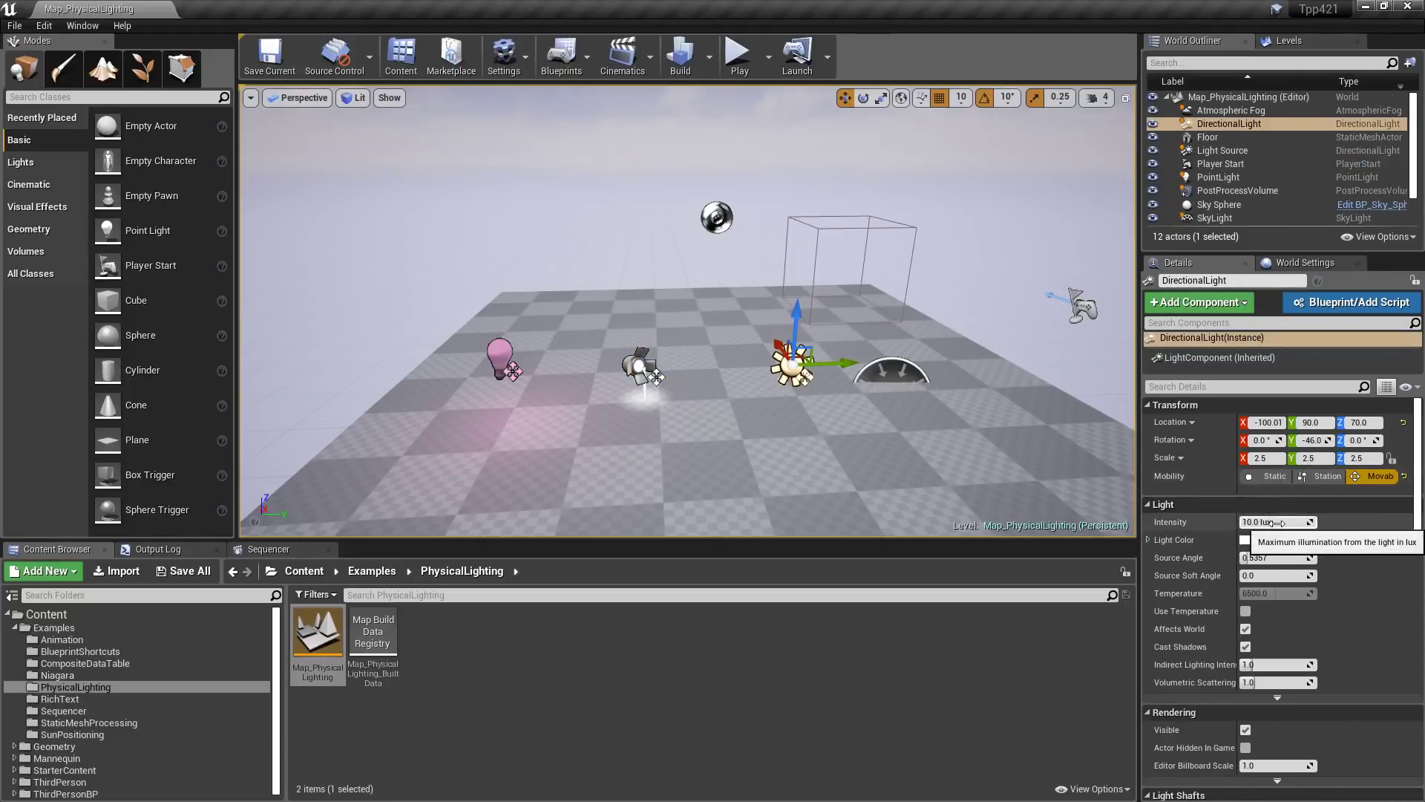
click(891, 369)
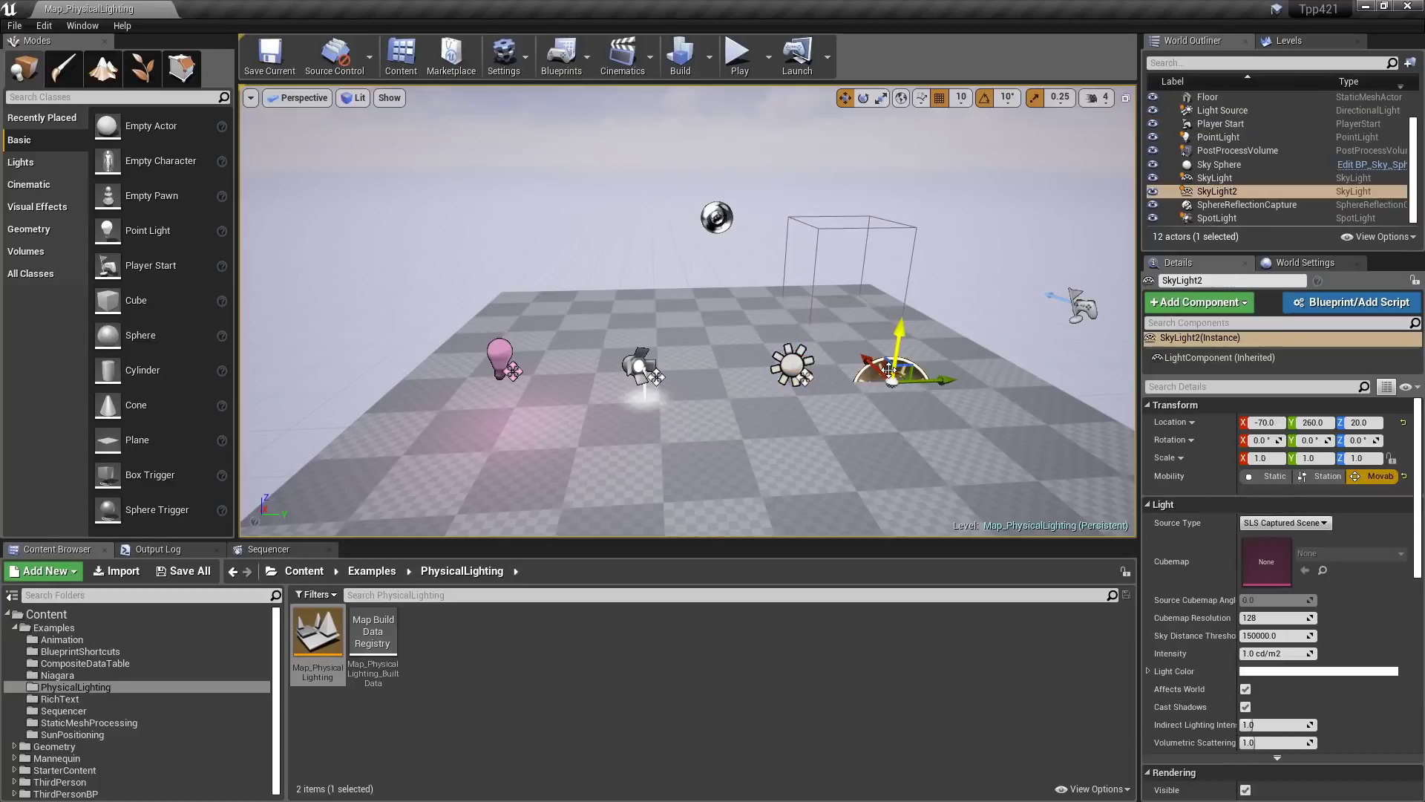
scroll(1274, 586, down, 2)
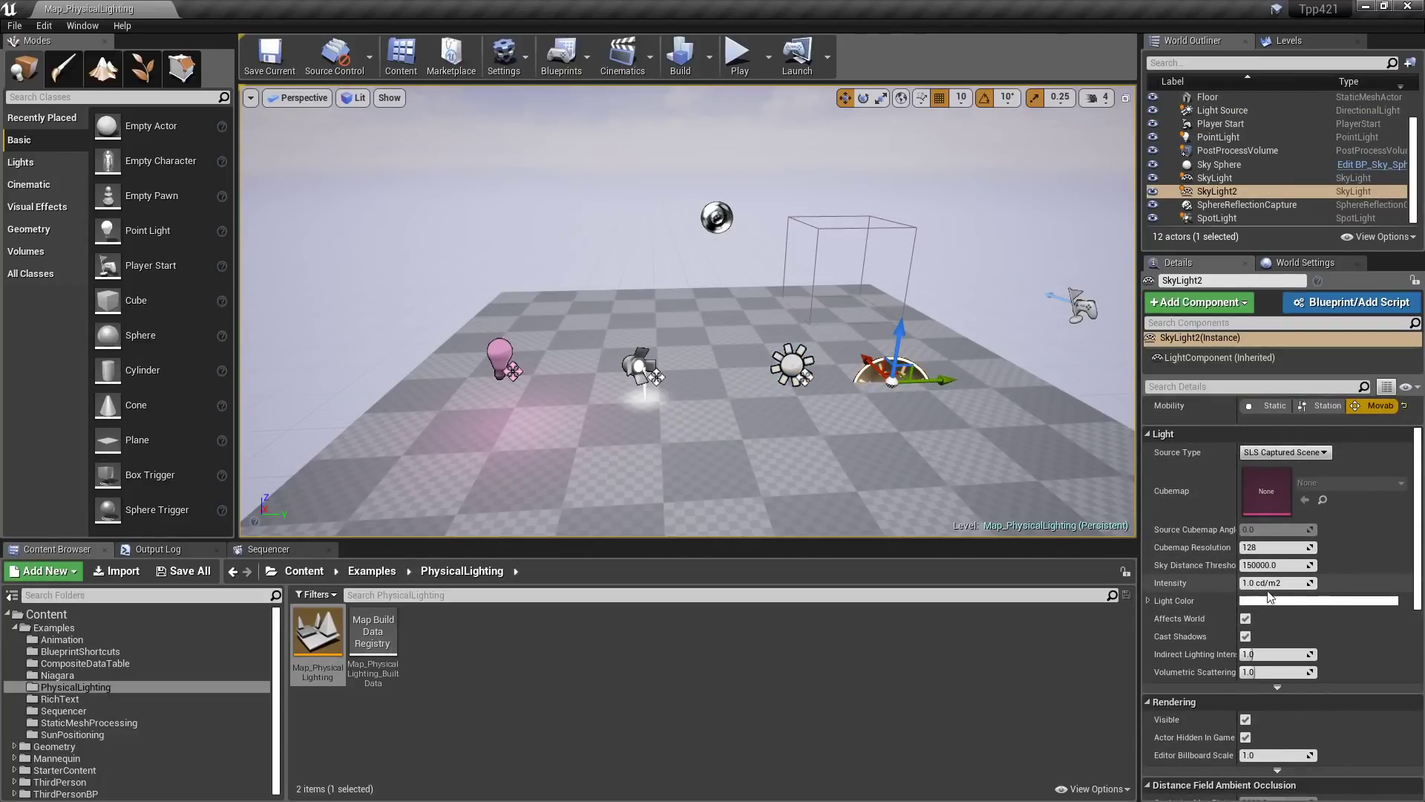
scroll(1232, 586, down, 1)
scroll(1195, 566, up, 1)
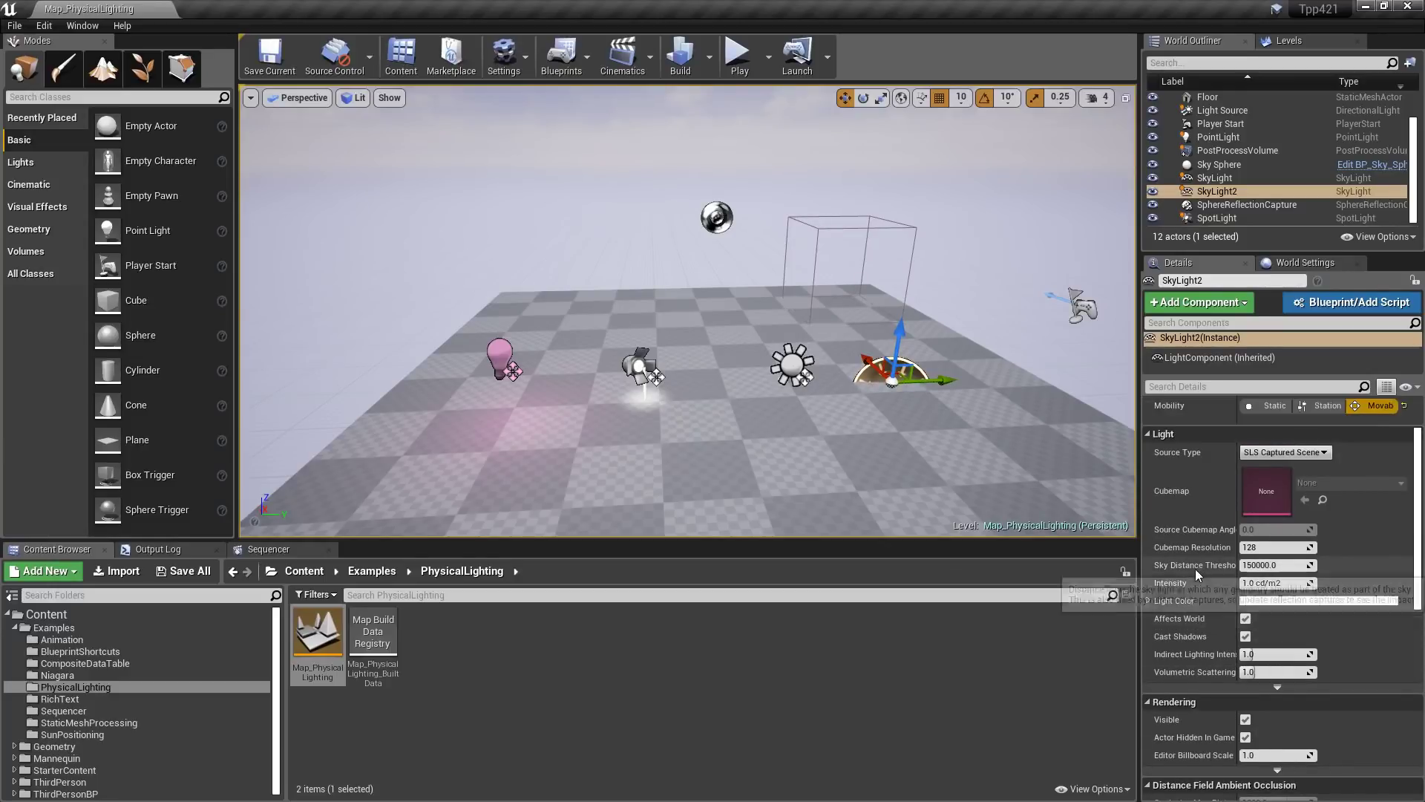
Raise the pink point light's intensity and switch its units to Lumens, about 585 lm
click(500, 359)
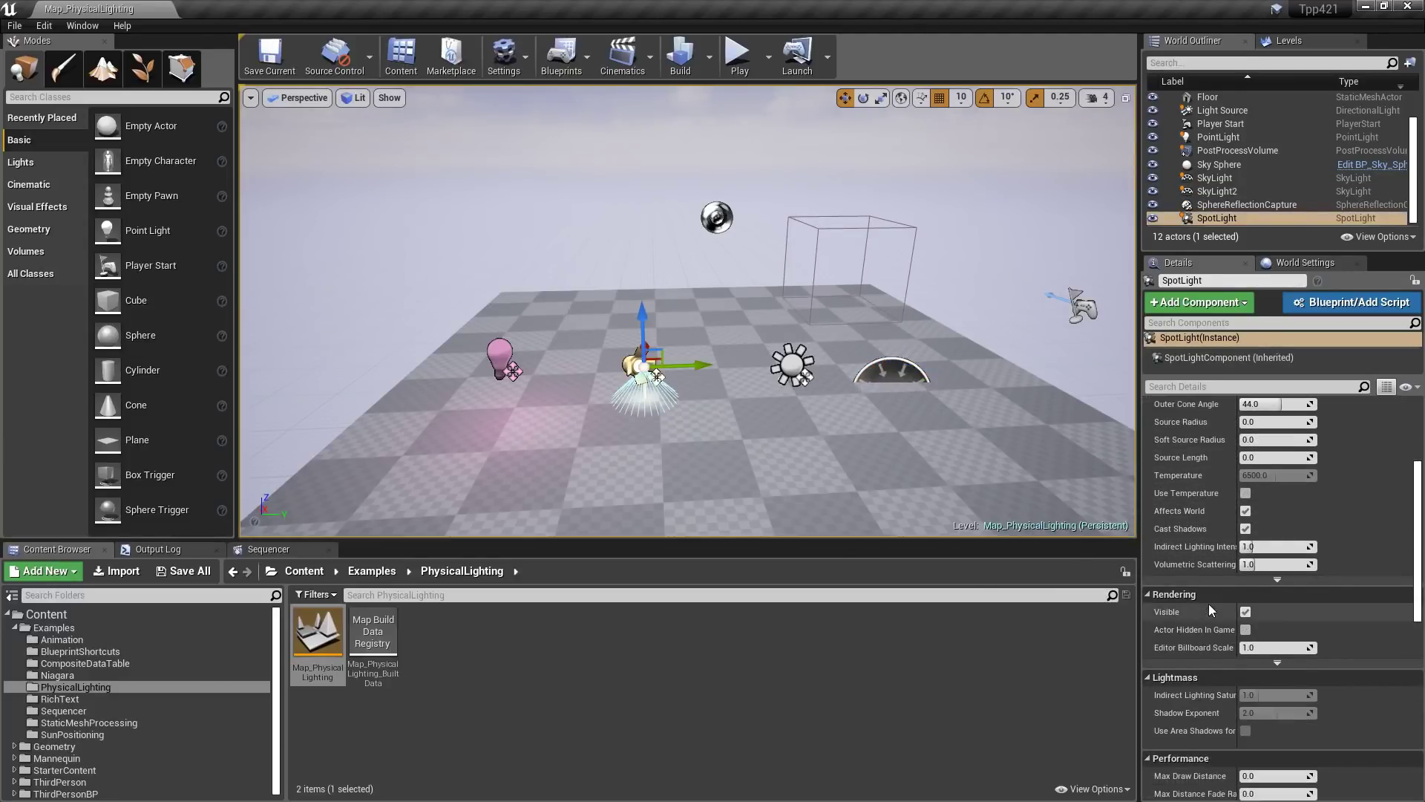
click(1220, 548)
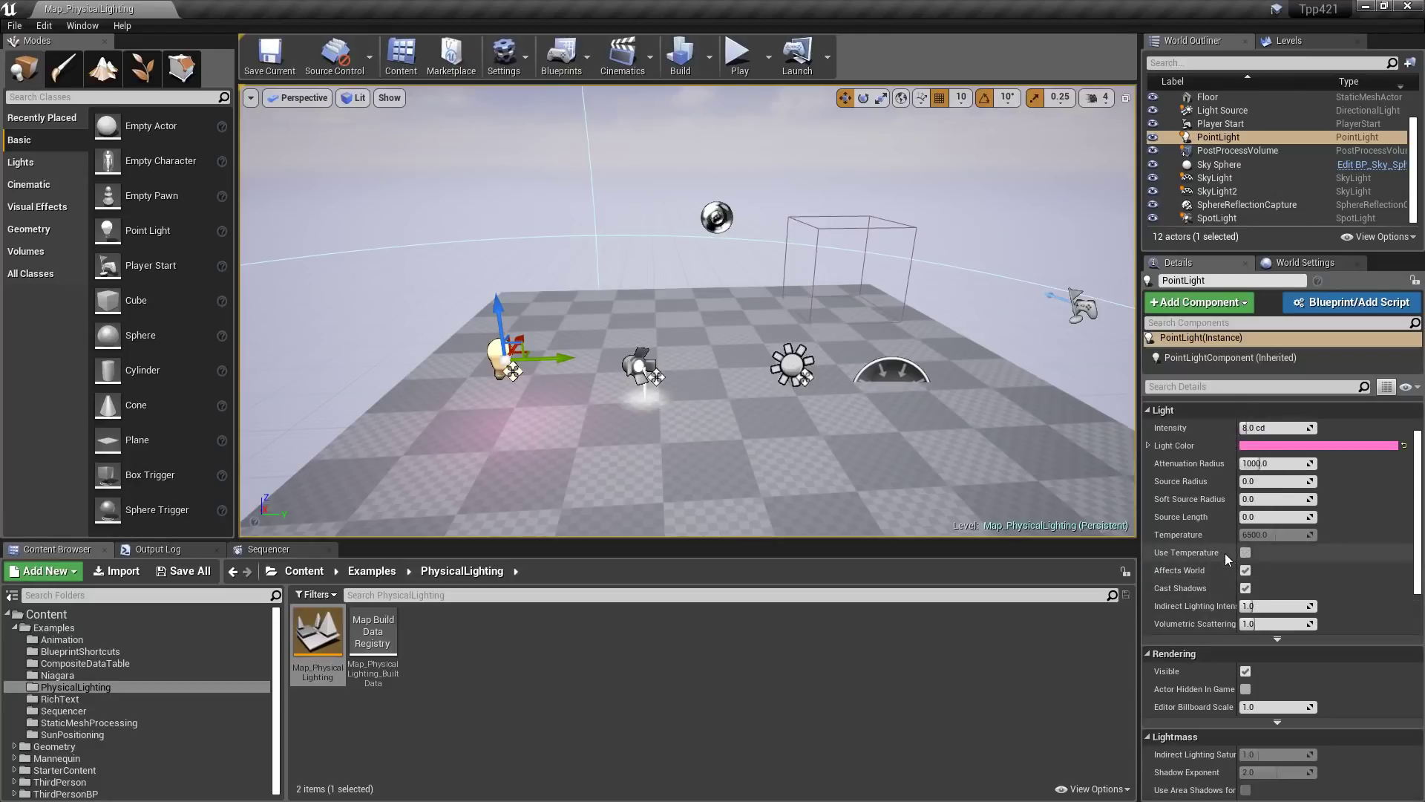
scroll(1233, 599, down, 1)
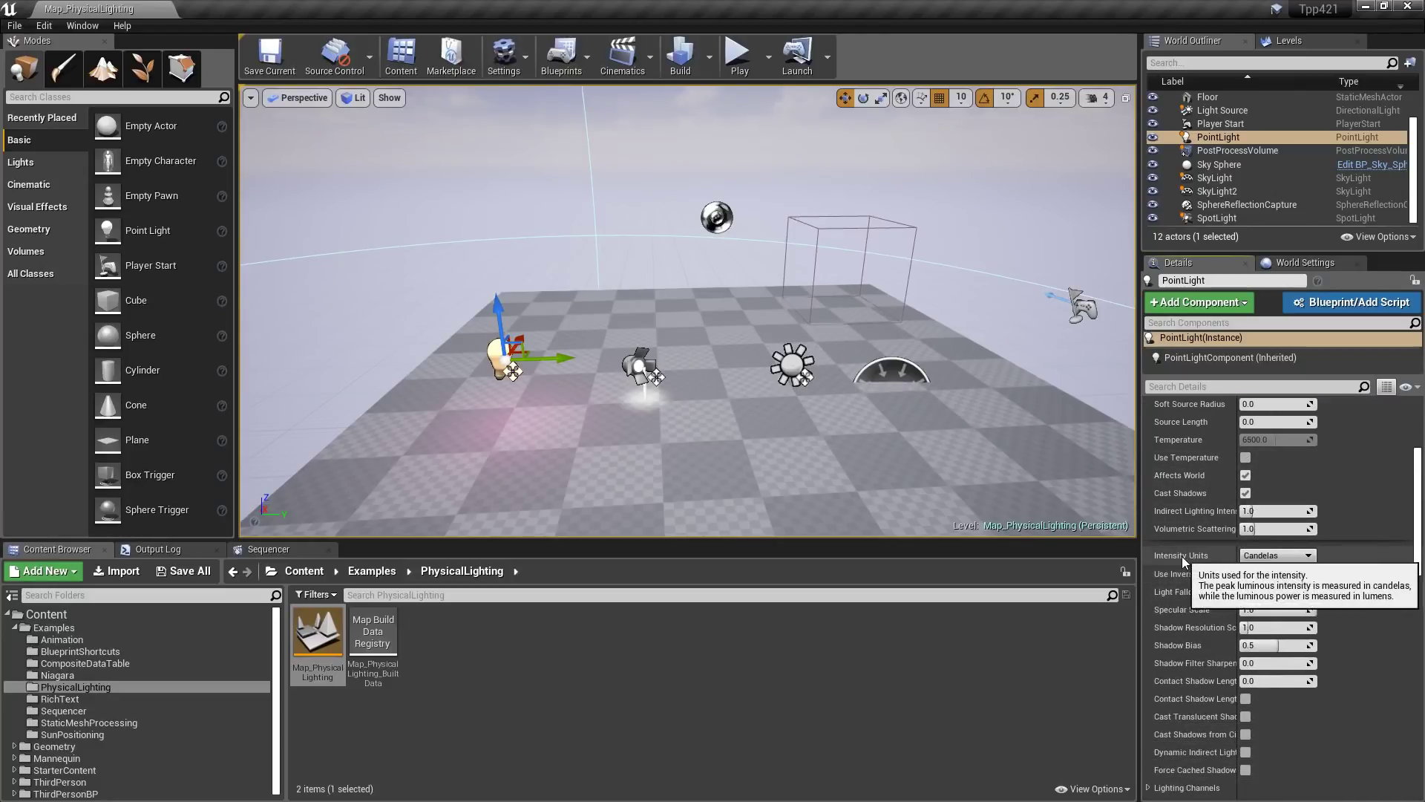
scroll(1205, 505, up, 4)
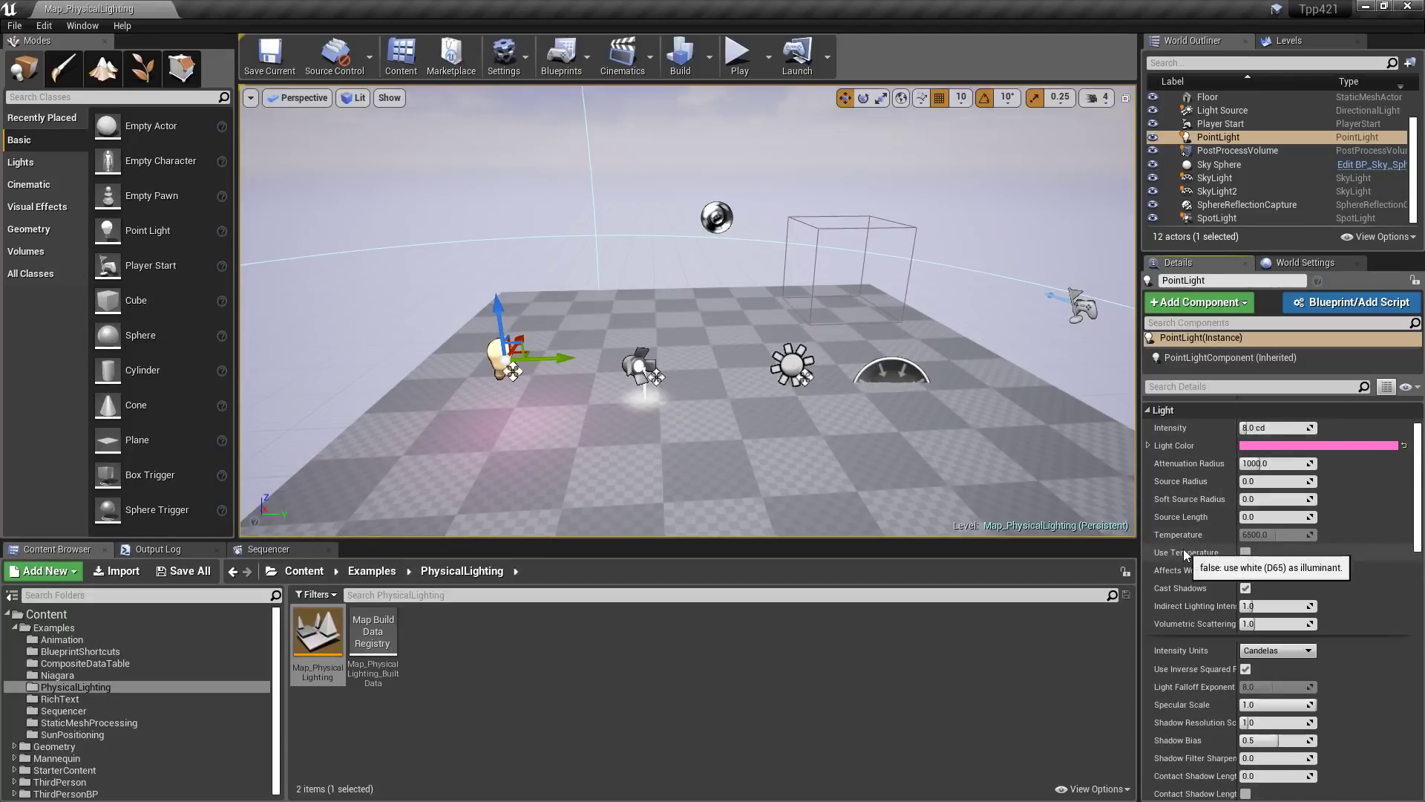
drag(1262, 428, 1274, 429)
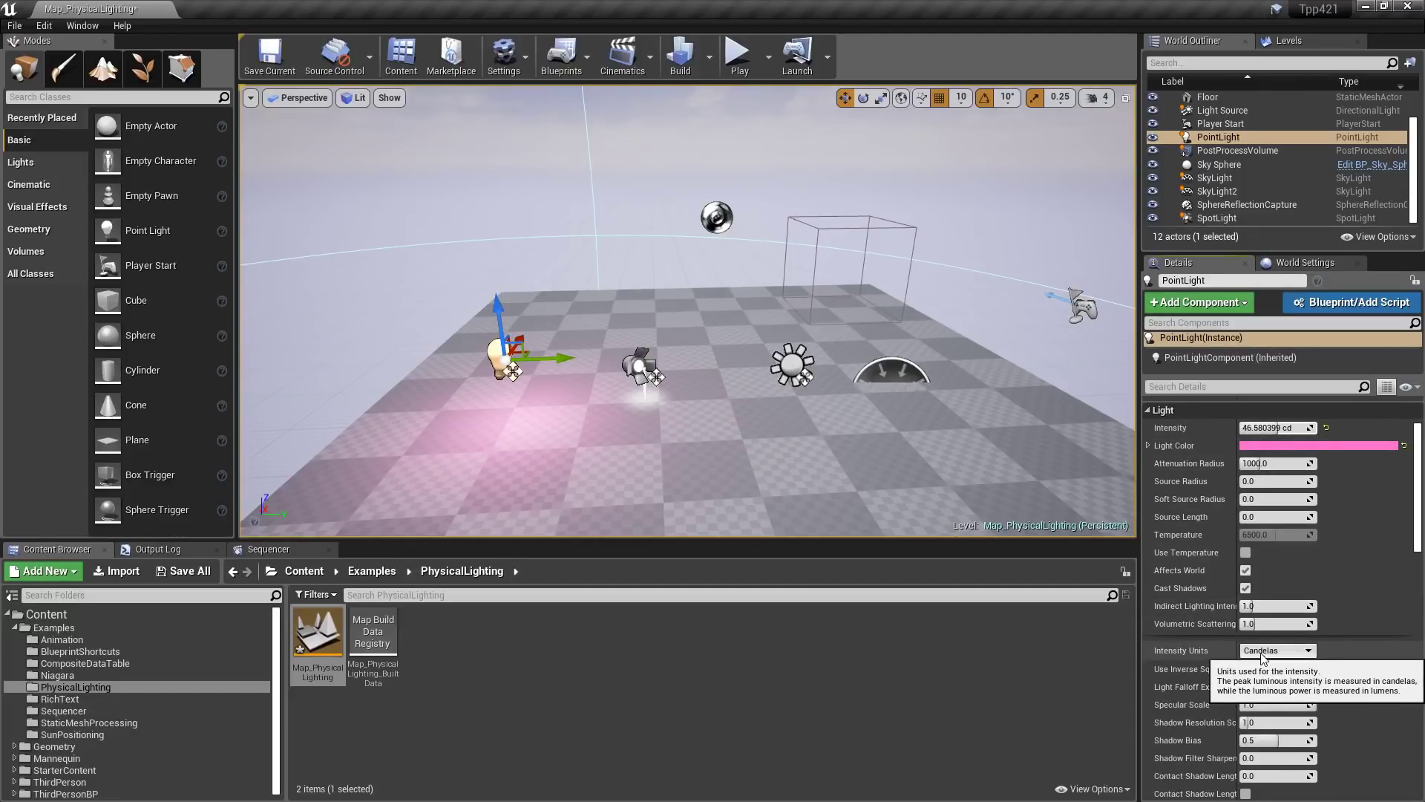
click(1262, 651)
click(1264, 682)
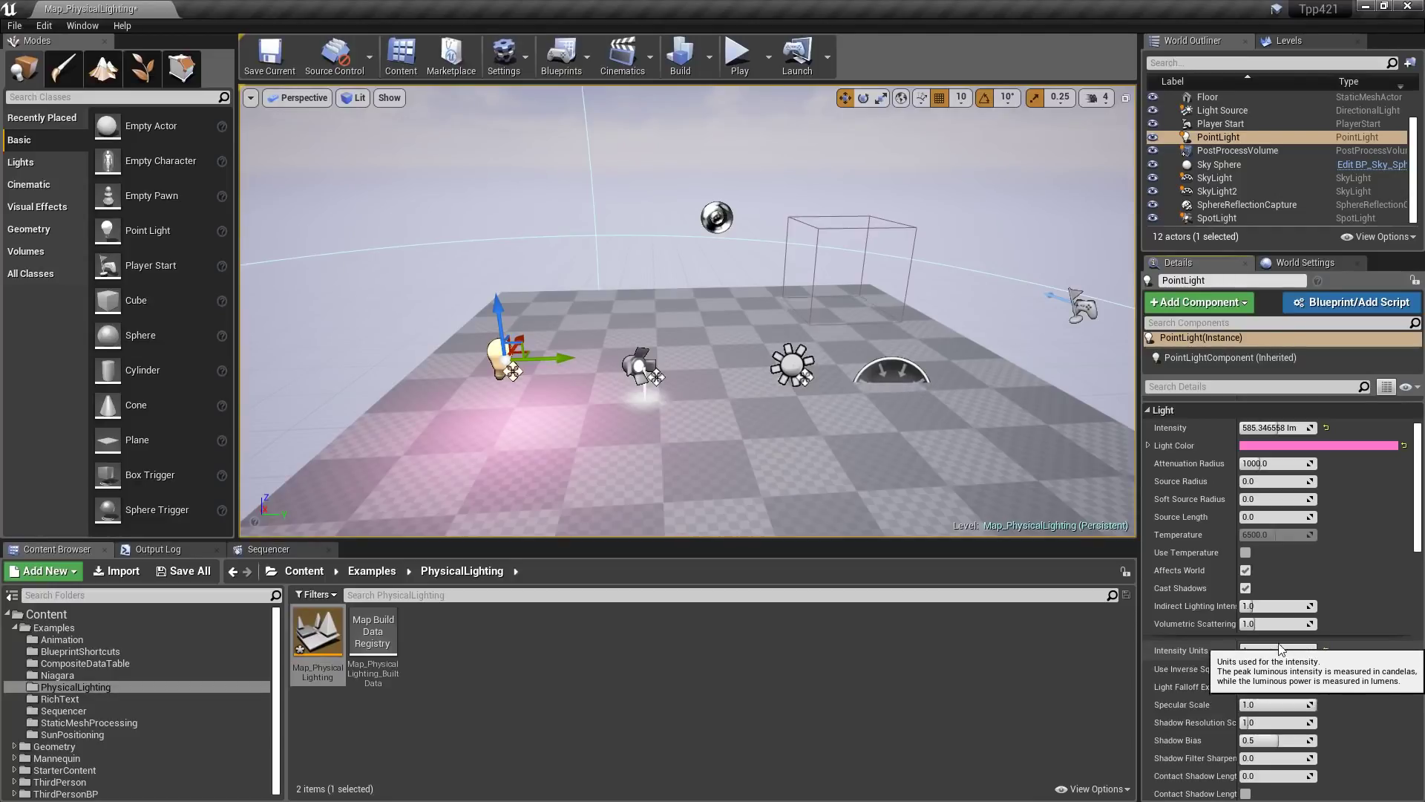
Reset the point light's intensity to default and try Unitless, then Candelas units
click(1326, 427)
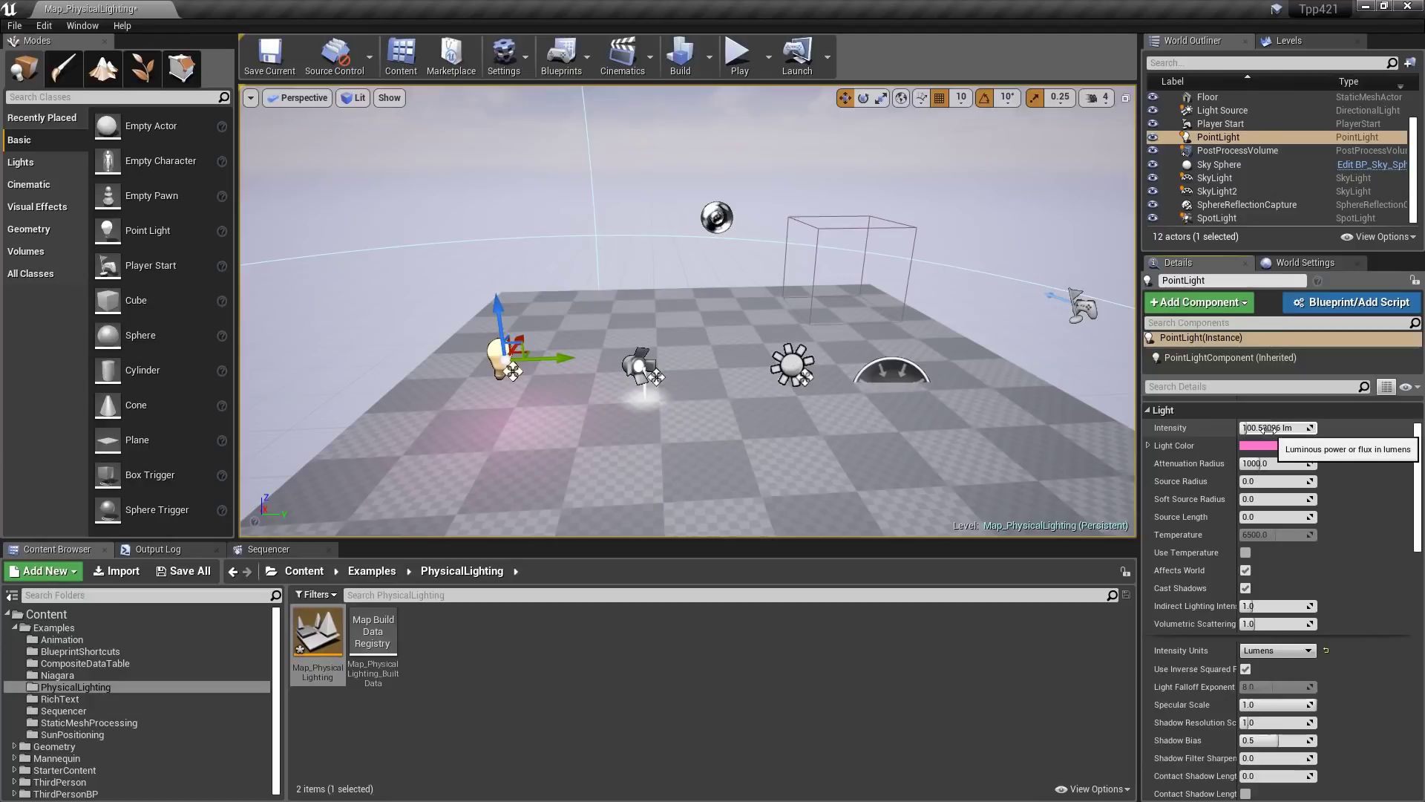
click(1266, 651)
click(1266, 664)
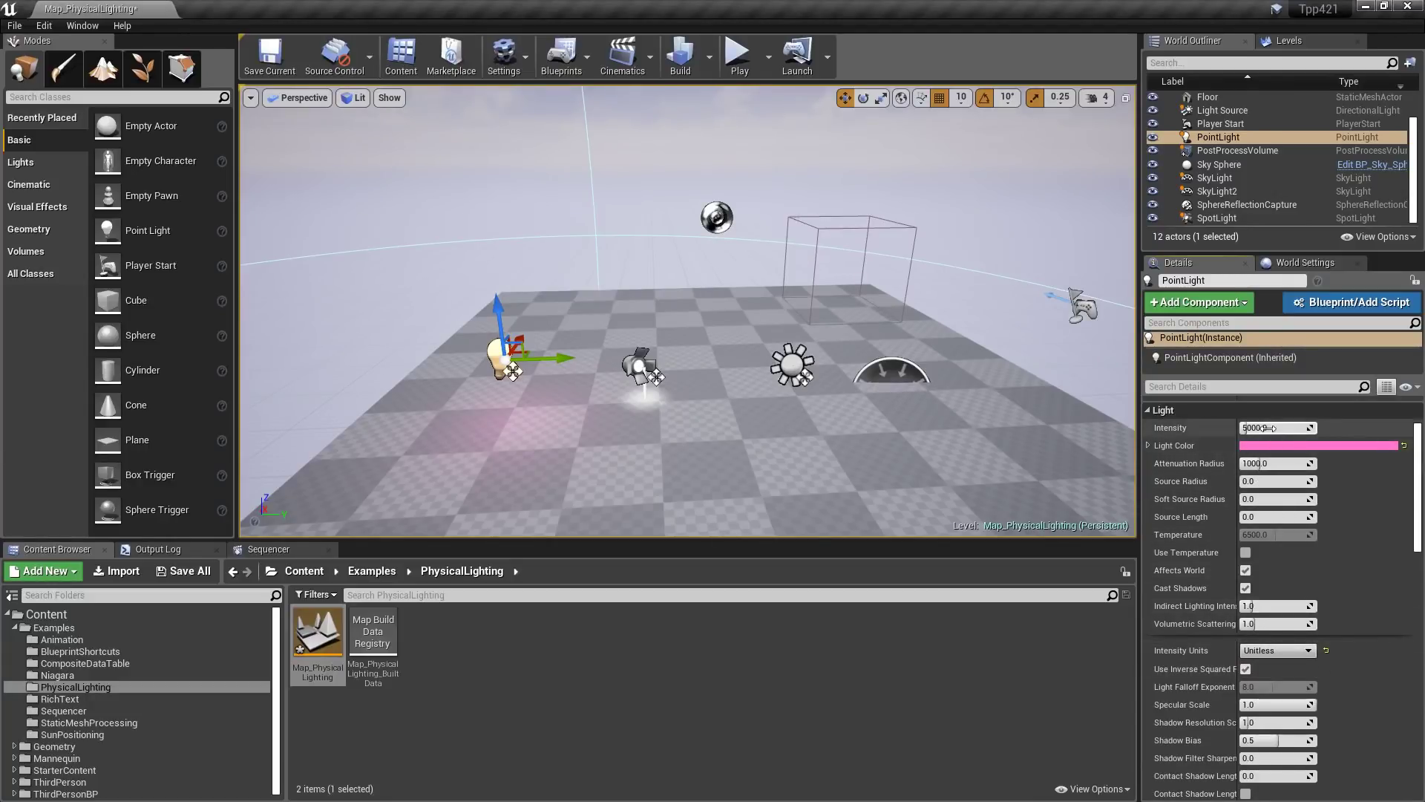
click(1264, 652)
Switch units to Lumens, then back to Candelas, leaving intensity at 8.0 cd
click(1266, 673)
click(1267, 652)
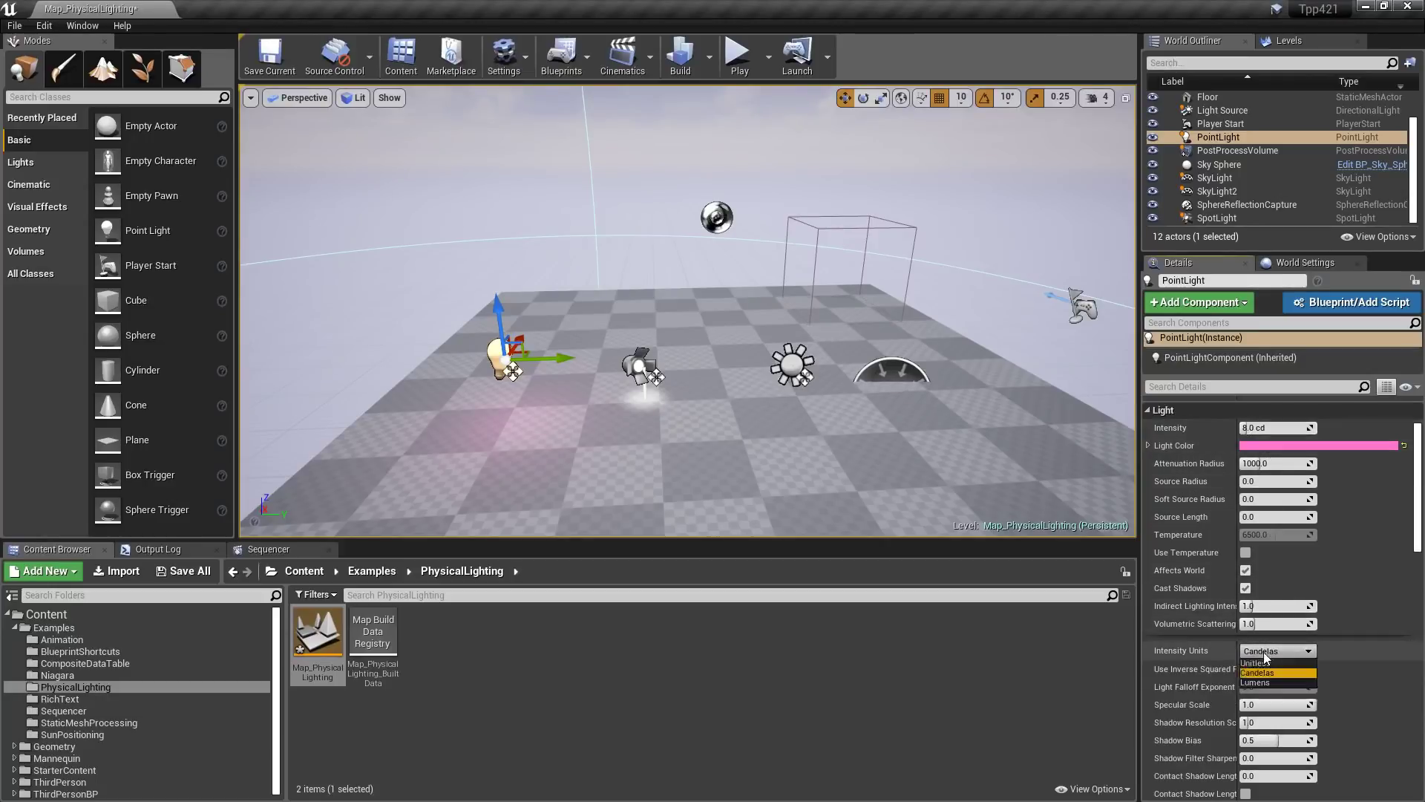
click(1262, 682)
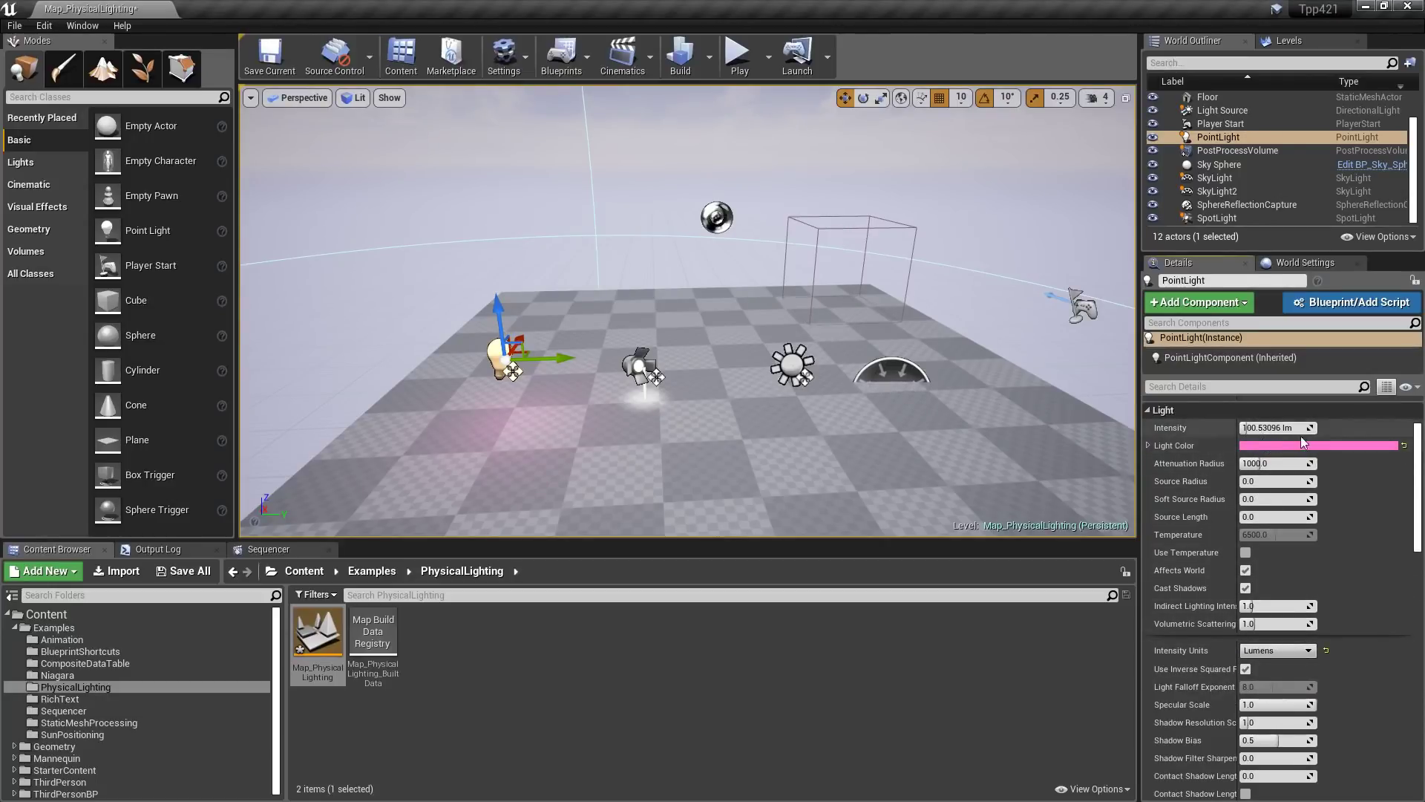
click(1277, 651)
click(1265, 672)
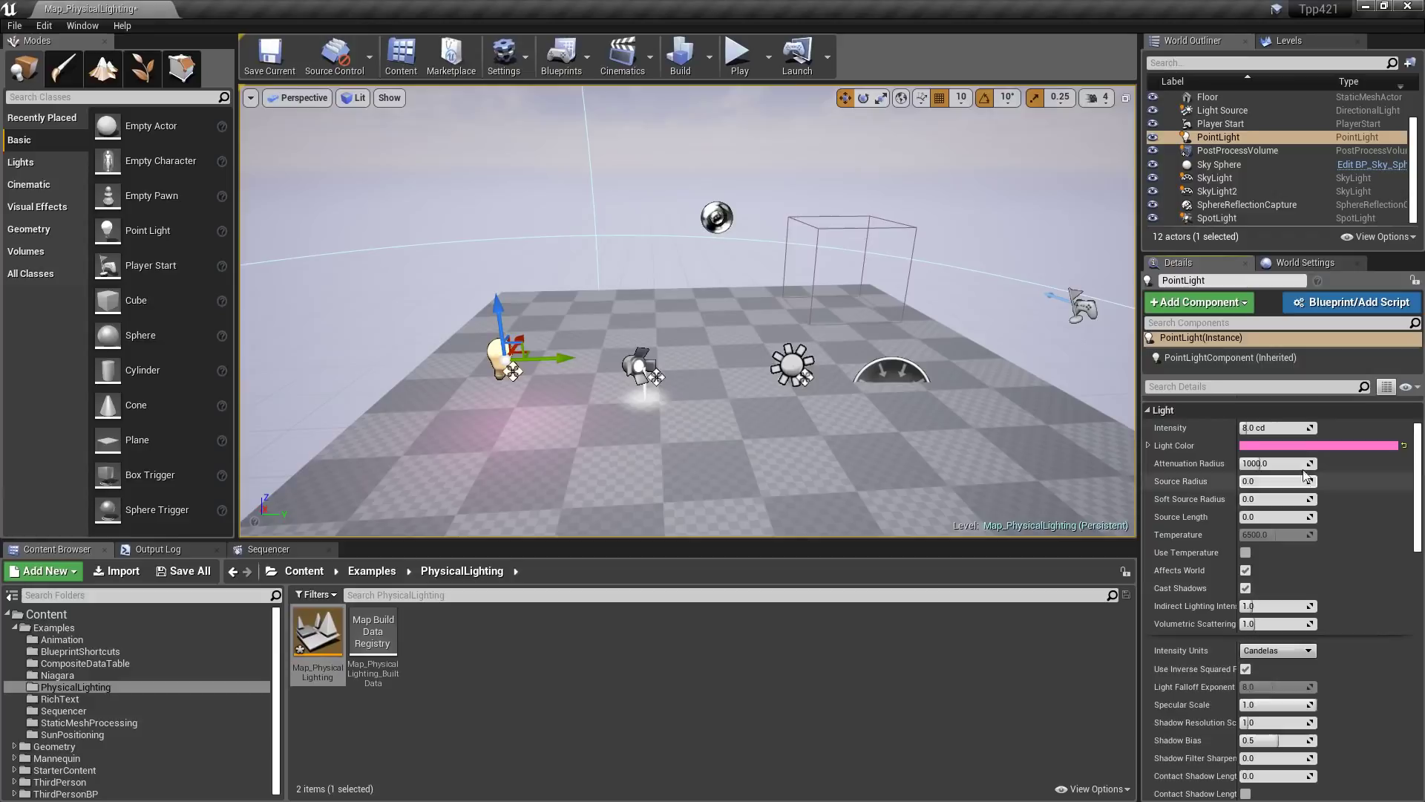
mouse_move(1262, 428)
mouse_down()
mouse_move(1307, 428)
mouse_move(1262, 427)
mouse_up()
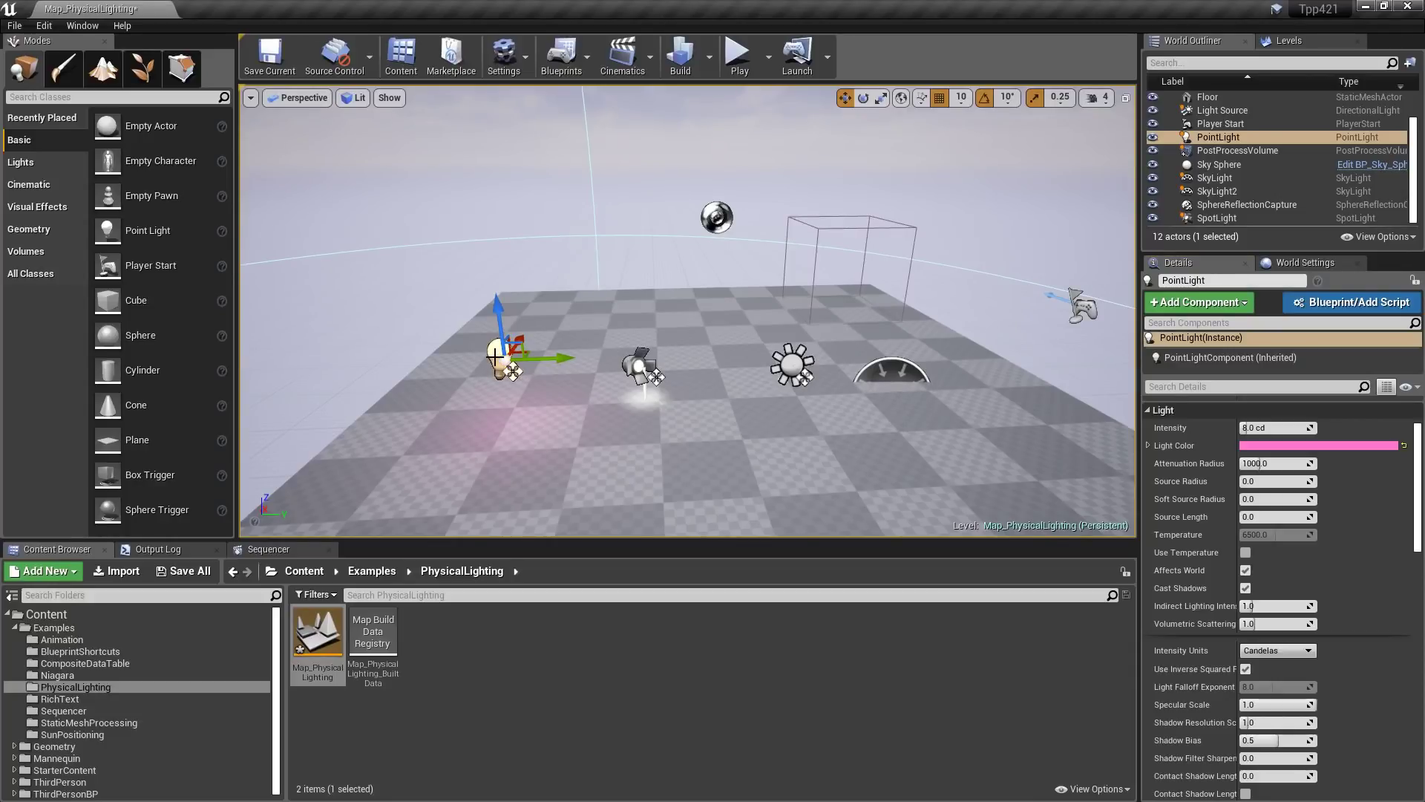
click(639, 369)
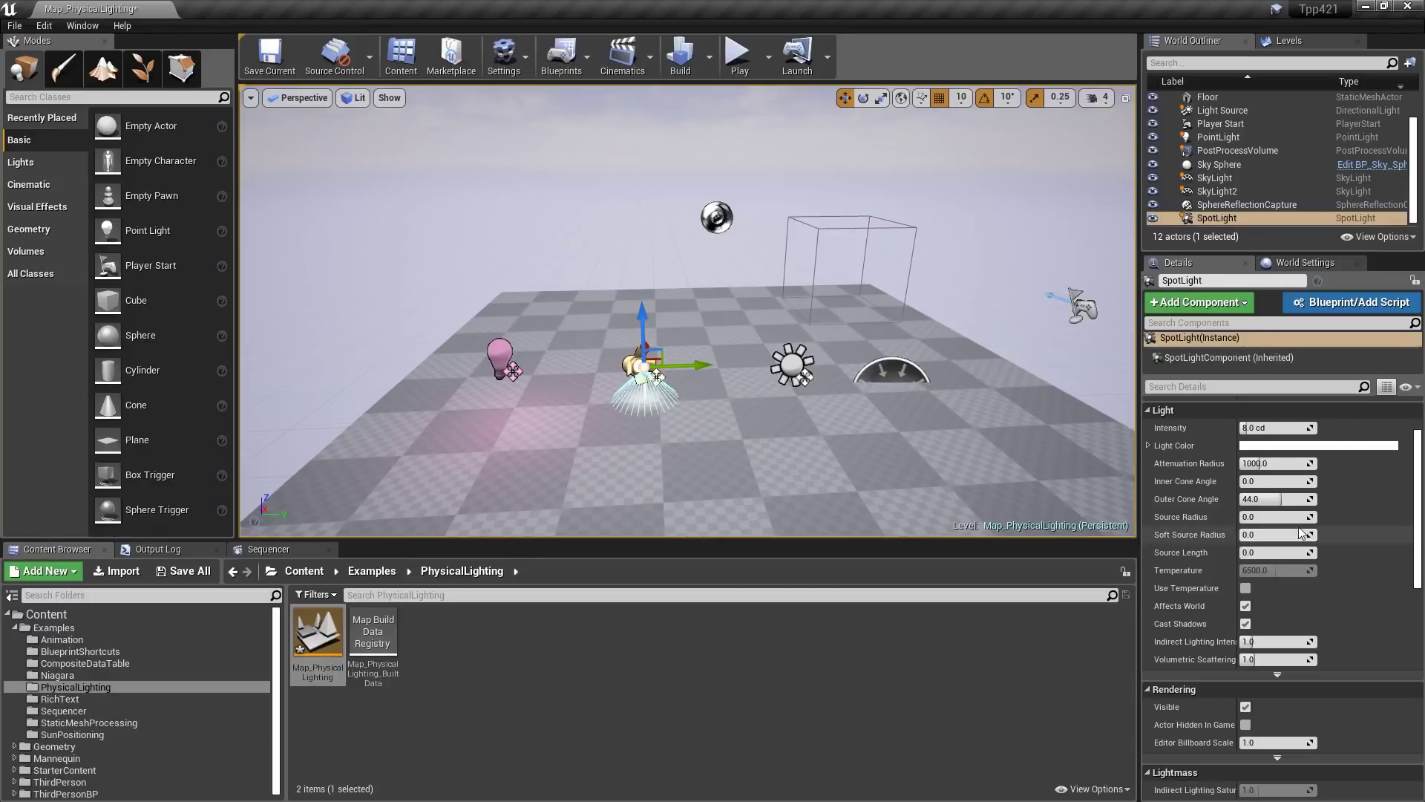
click(792, 364)
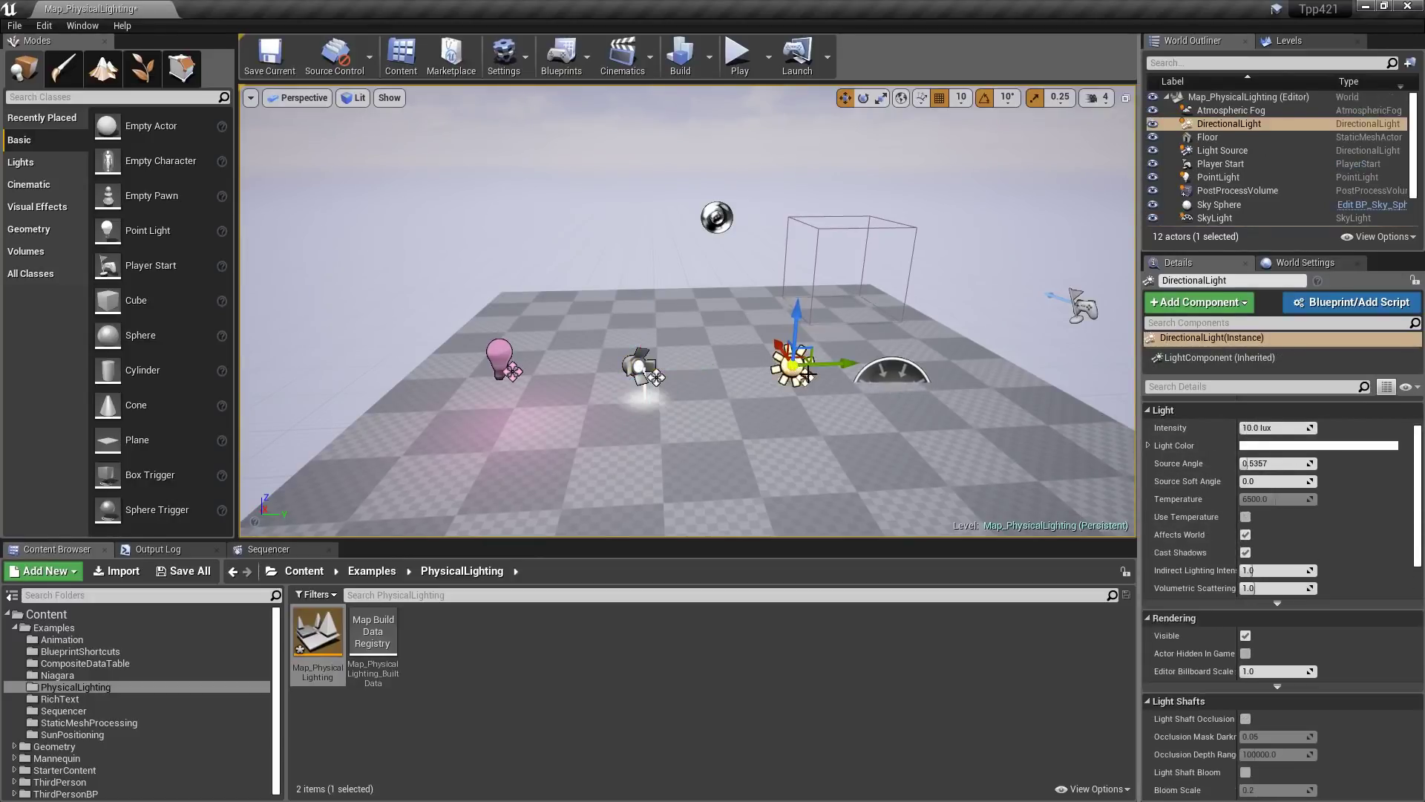
click(933, 369)
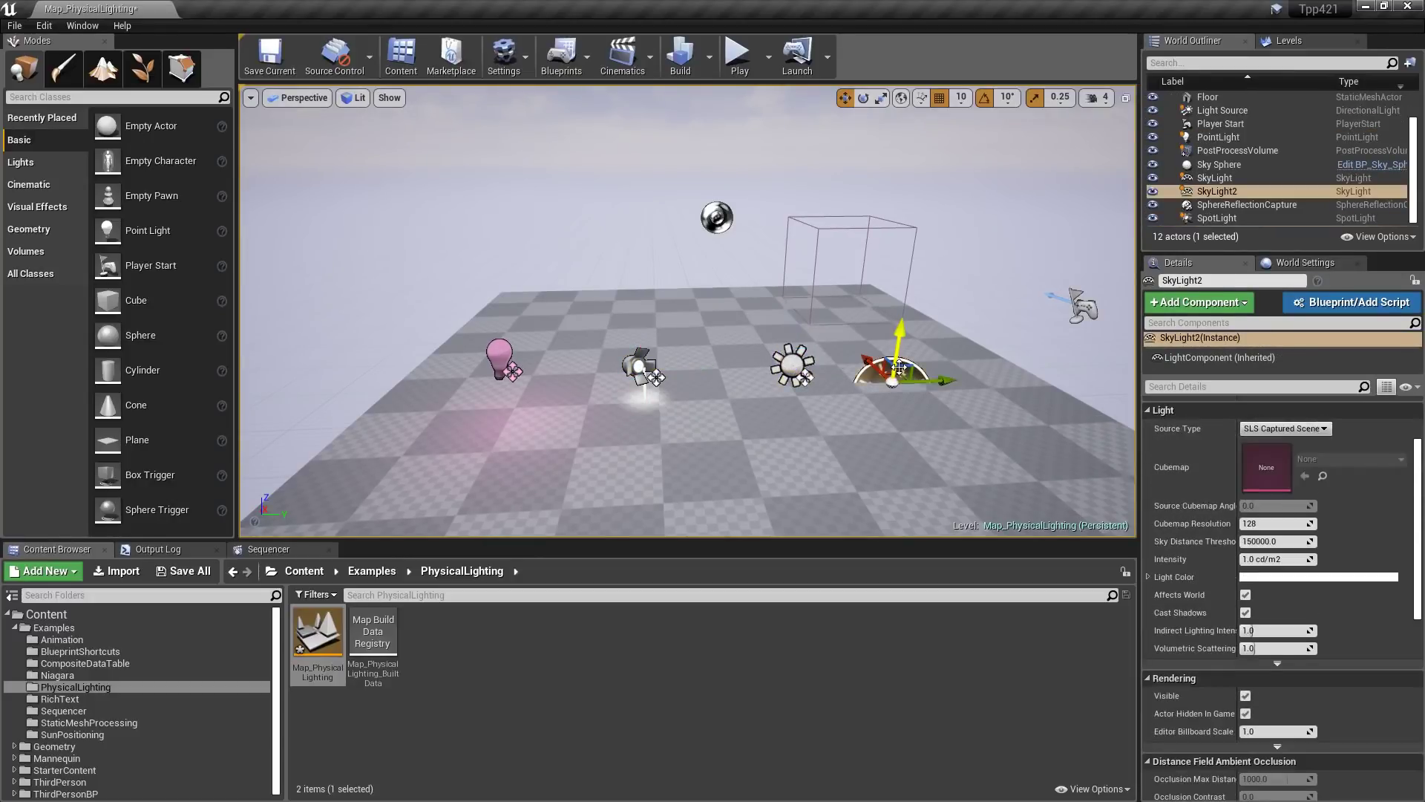
scroll(1174, 484, up, 2)
scroll(1243, 534, down, 3)
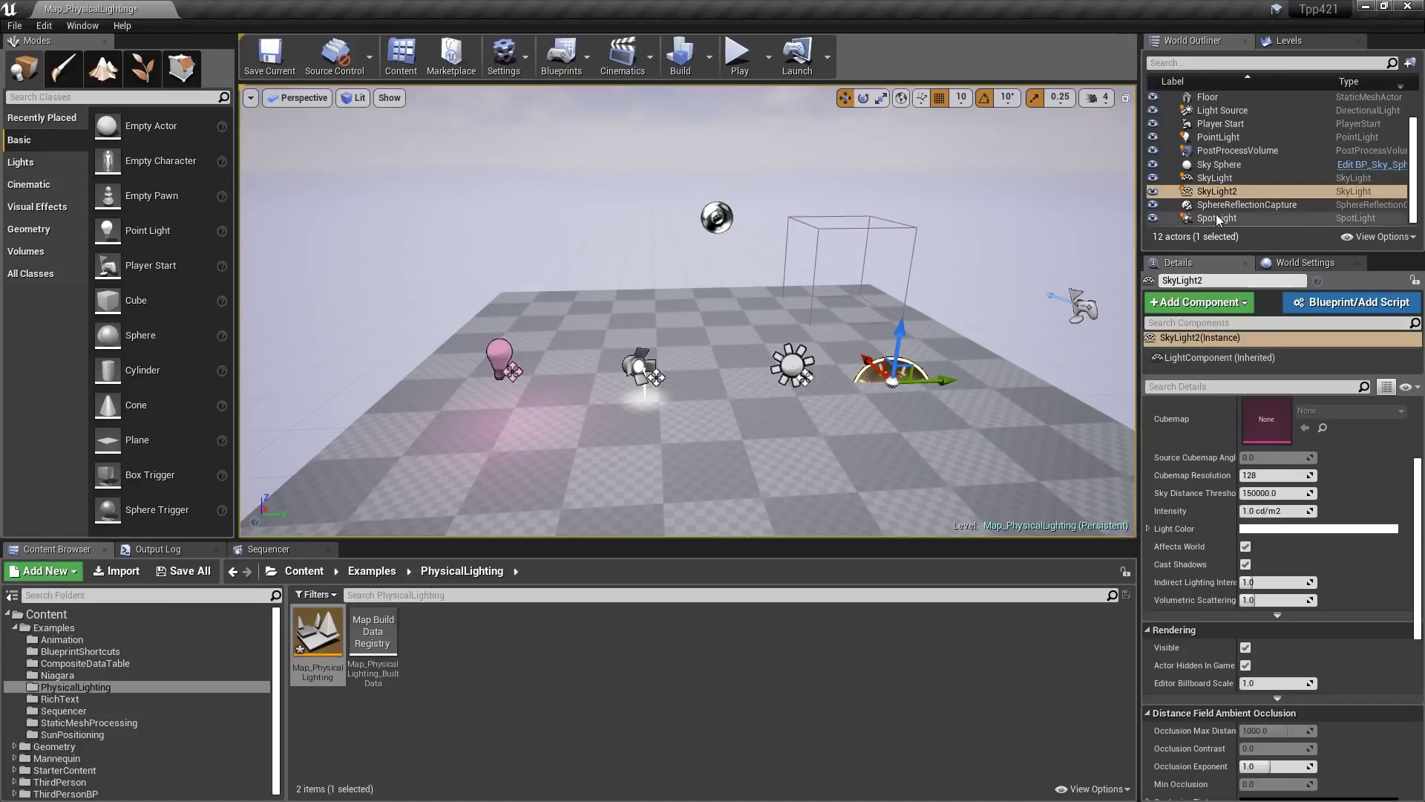
Filter the PostProcessVolume's details for 'auto' exposure settings and bring up the Edit menu
scroll(1232, 204, up, 2)
scroll(1235, 211, down, 2)
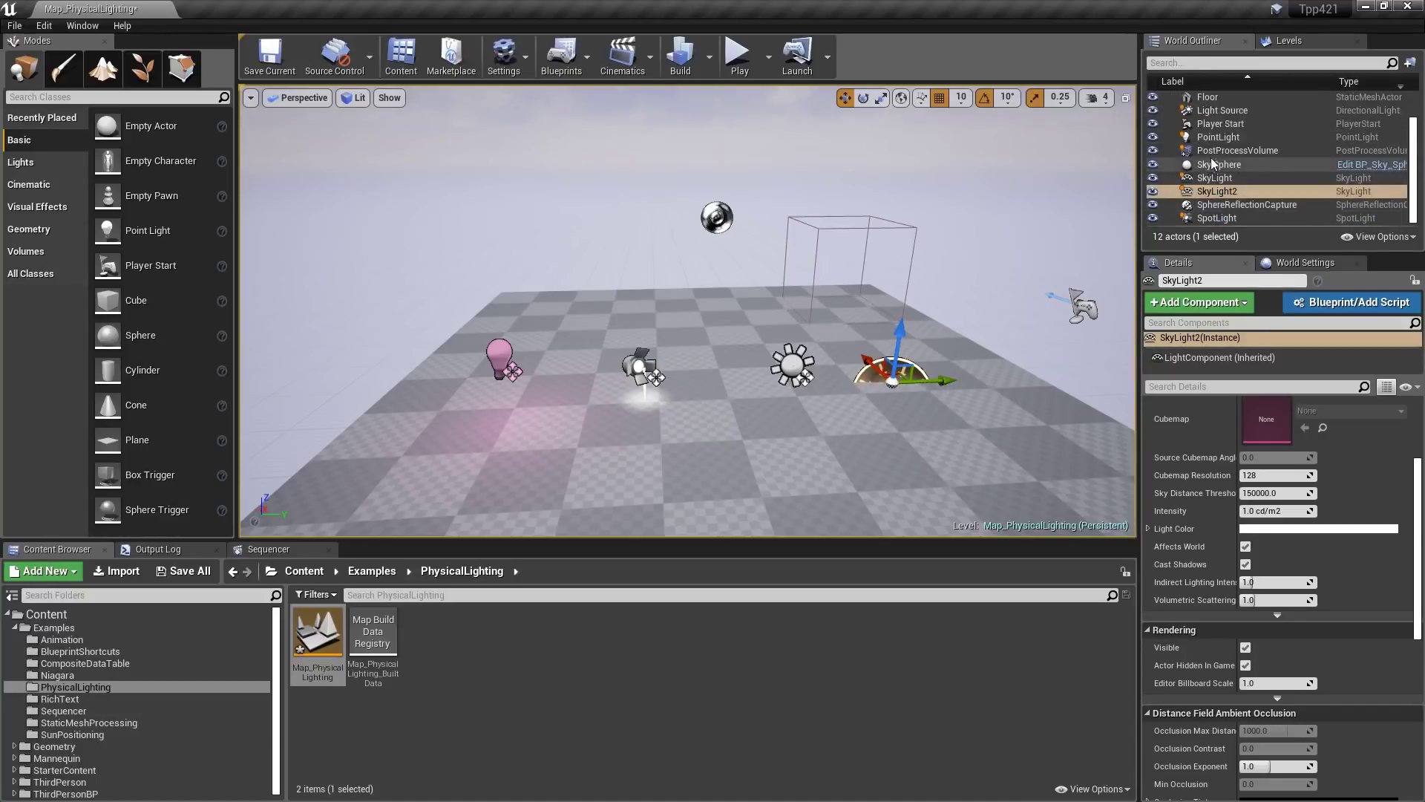
click(1237, 150)
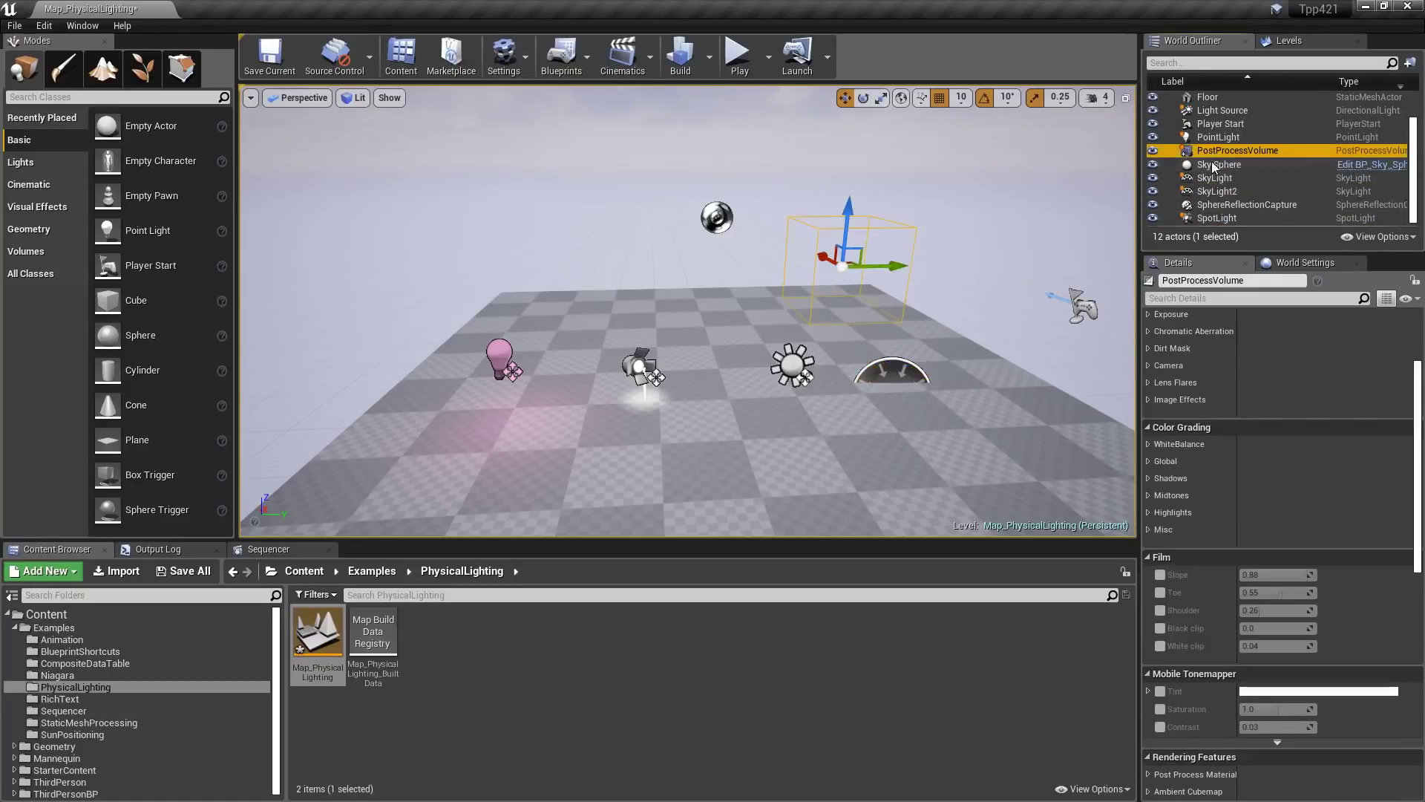
click(1199, 298)
text(auto)
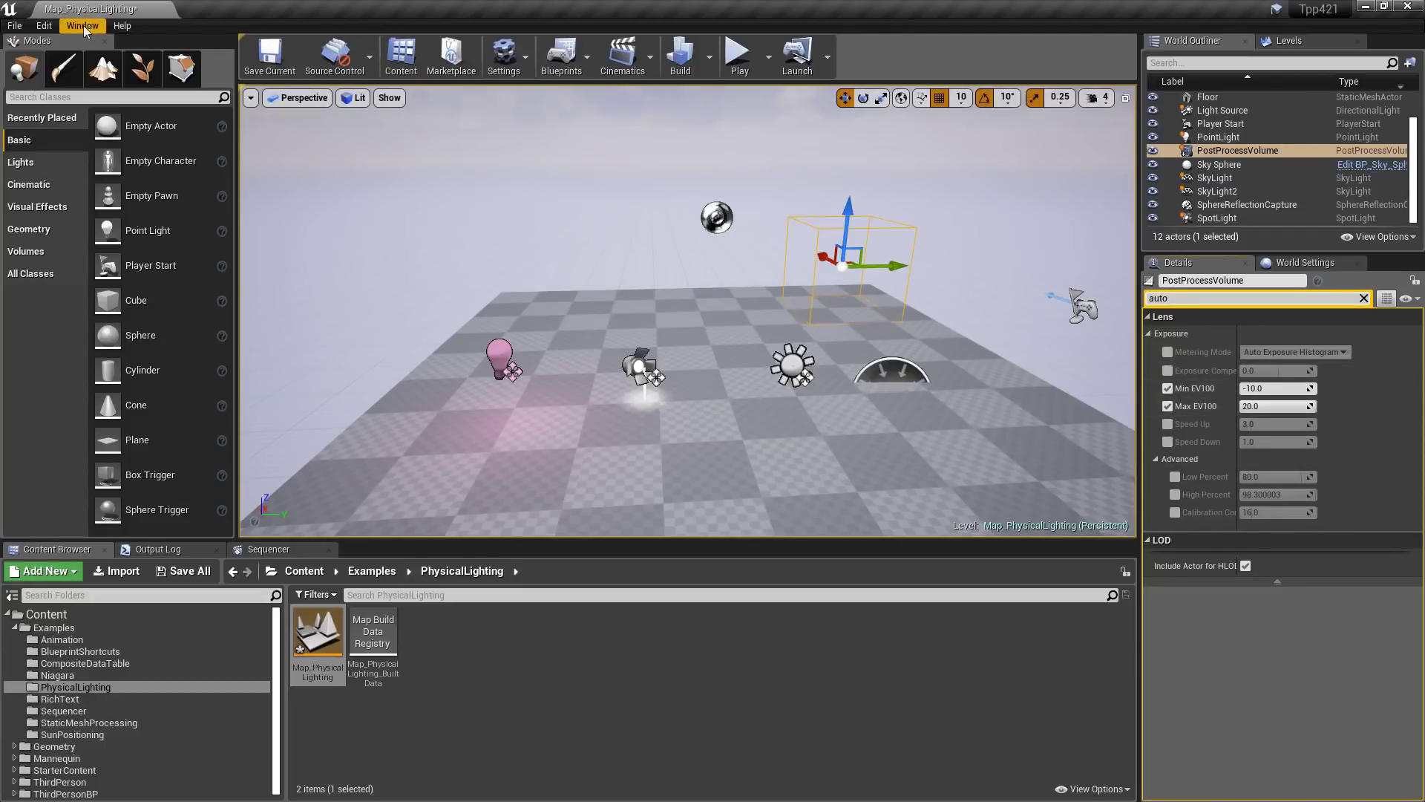
click(45, 28)
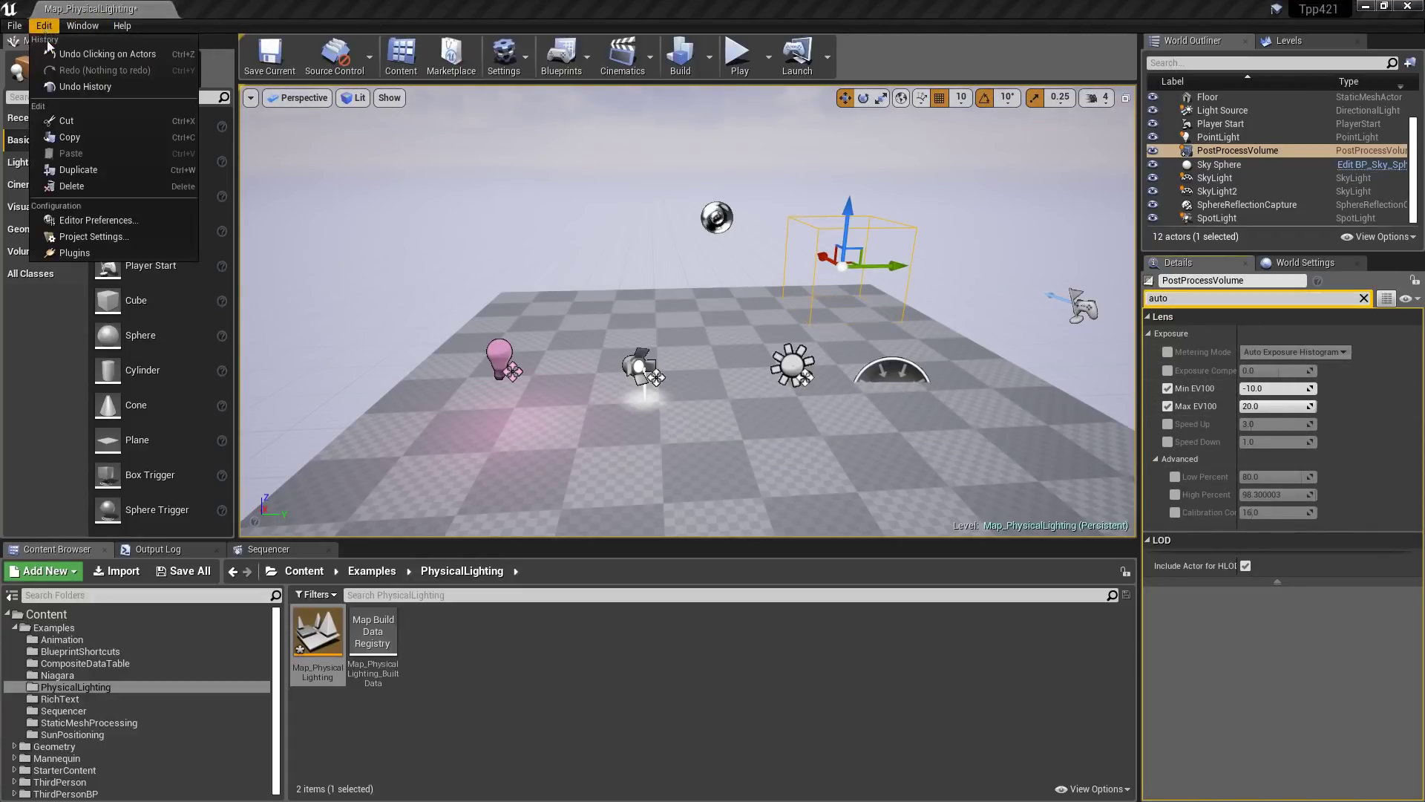
Search All Project Settings for 'auto' down to Engine - Rendering, then return to the level tab
click(74, 237)
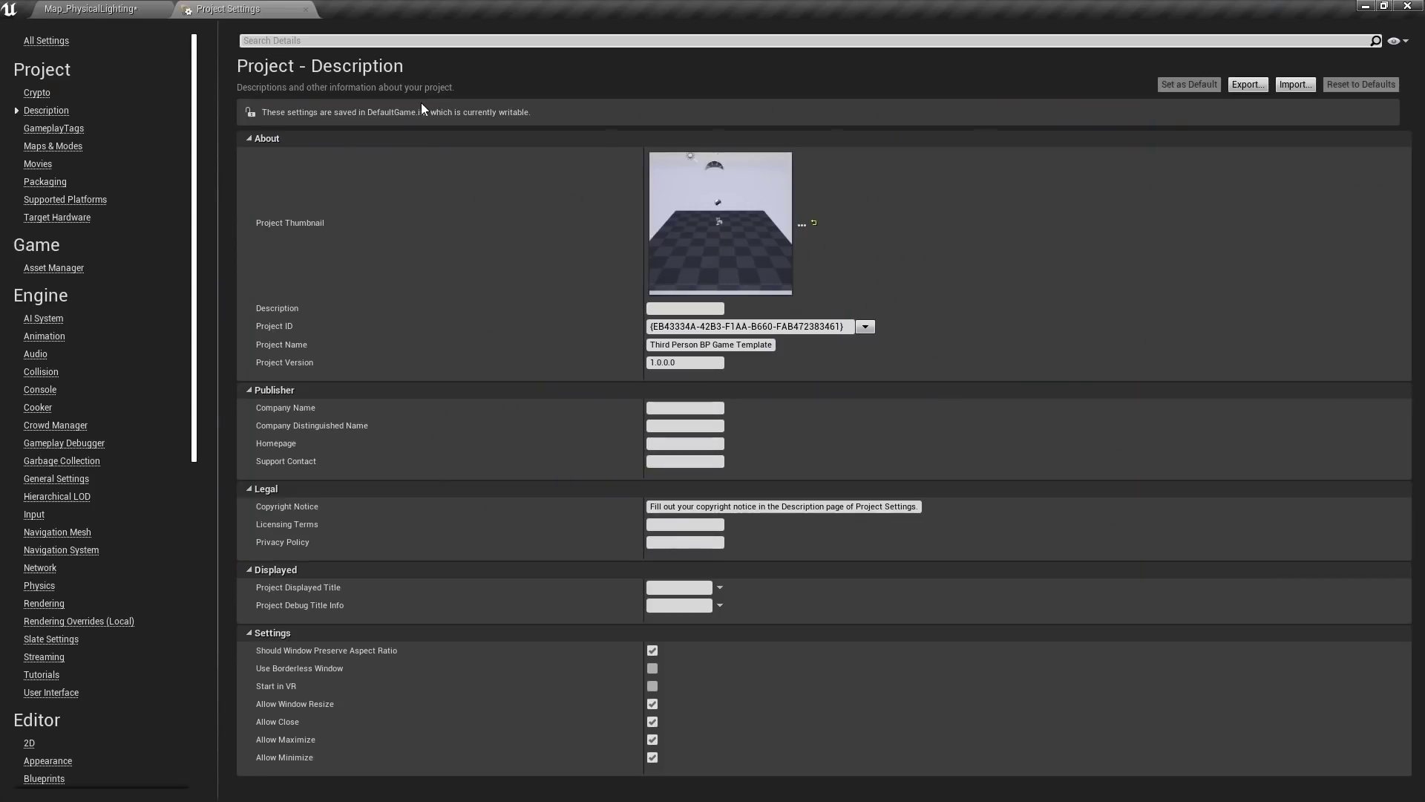
click(46, 41)
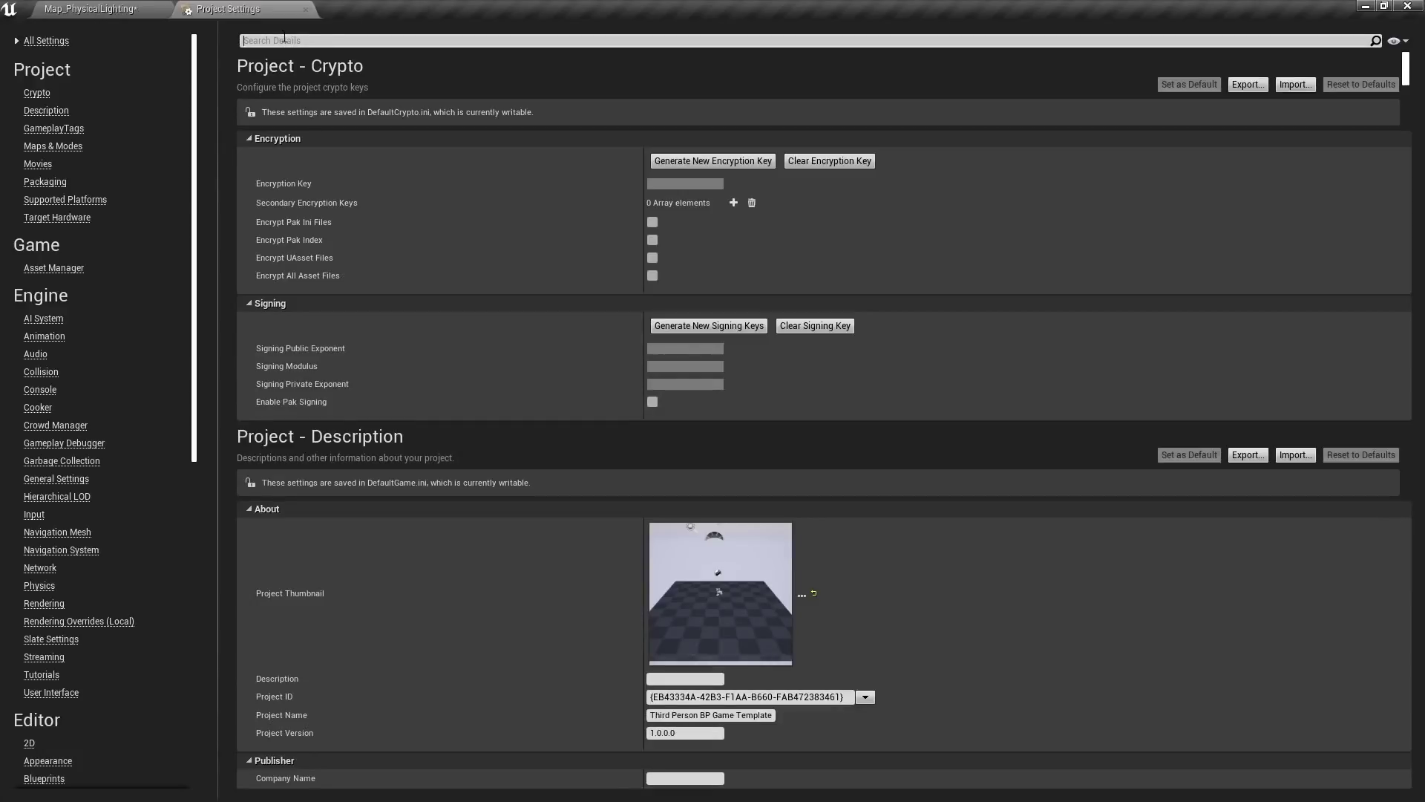
click(284, 40)
text(auto)
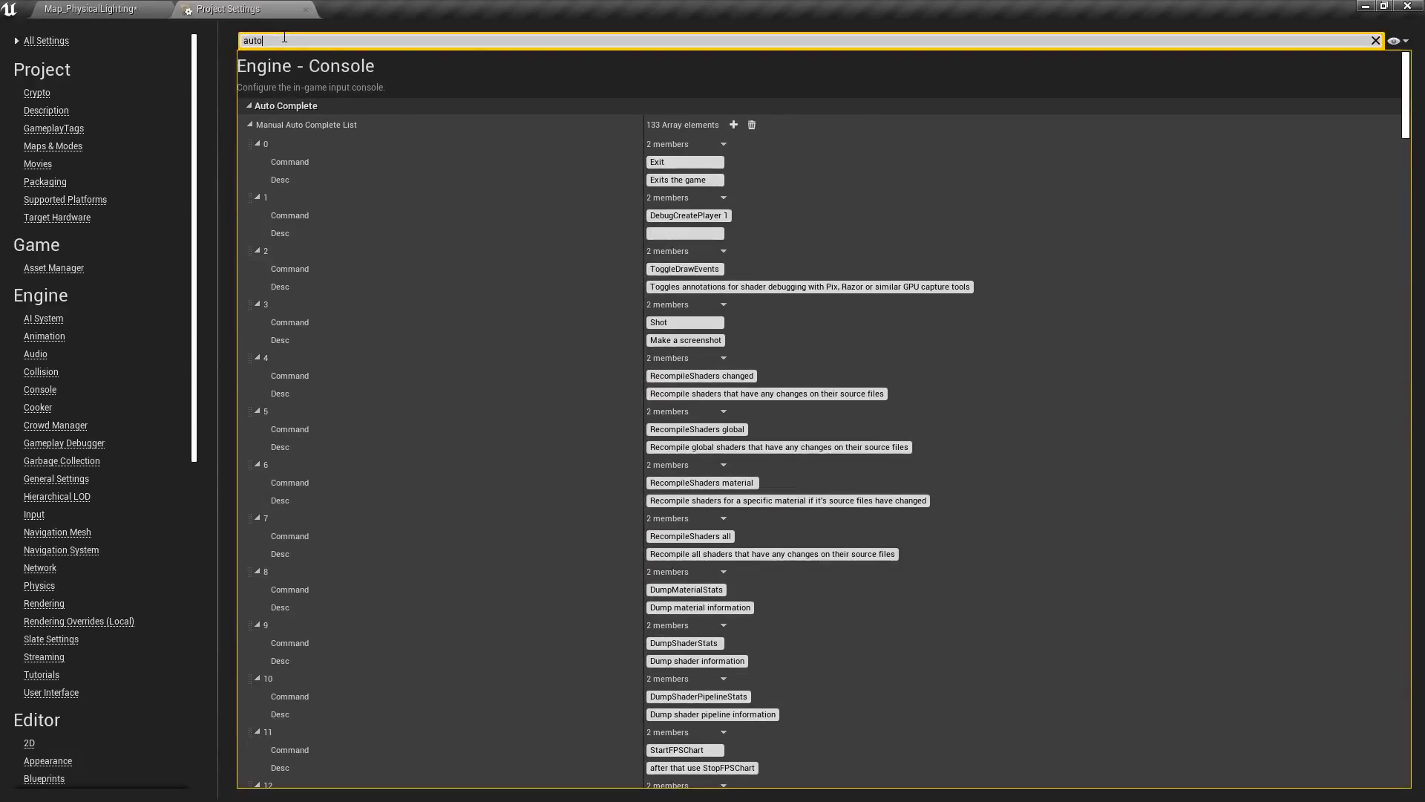
drag(1406, 96, 1388, 751)
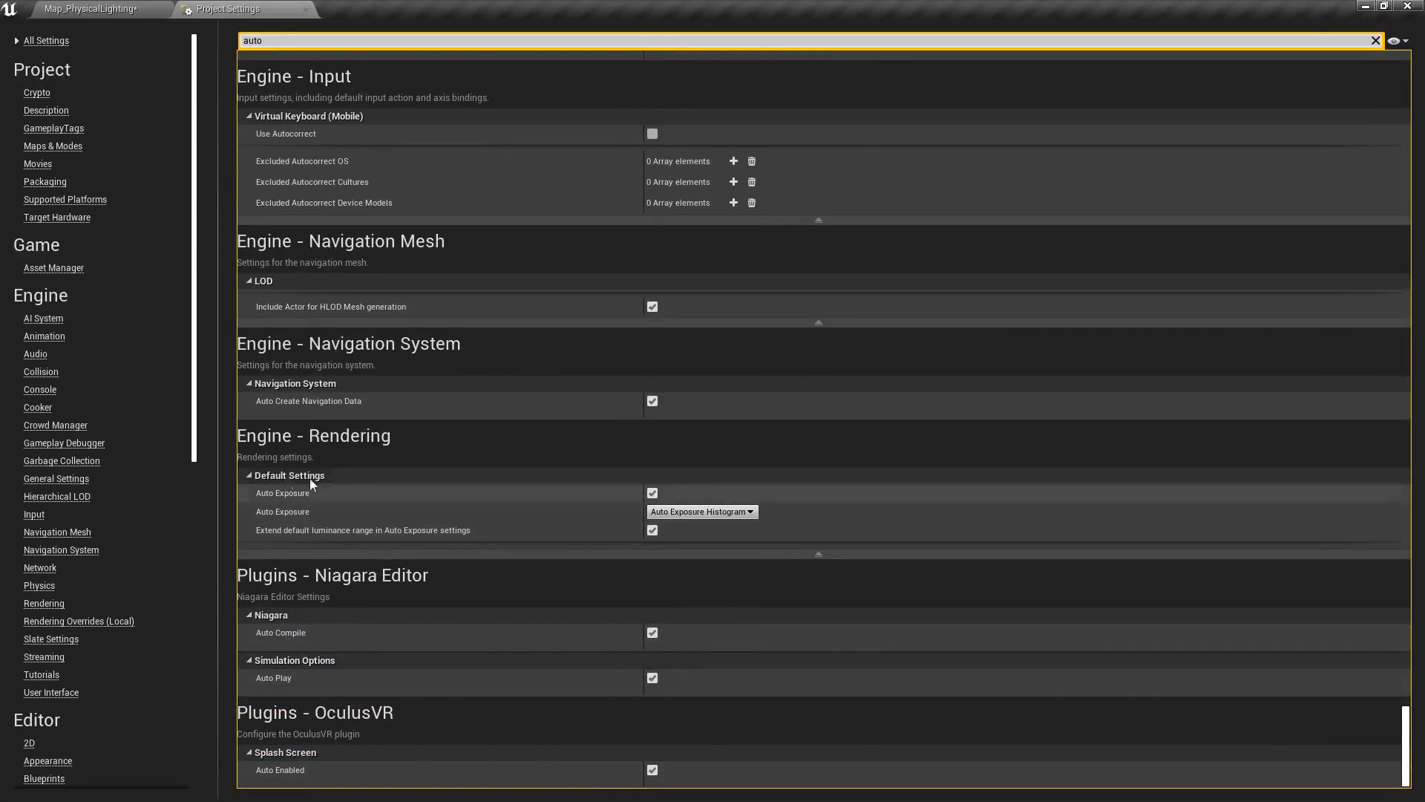
mouse_move(283, 528)
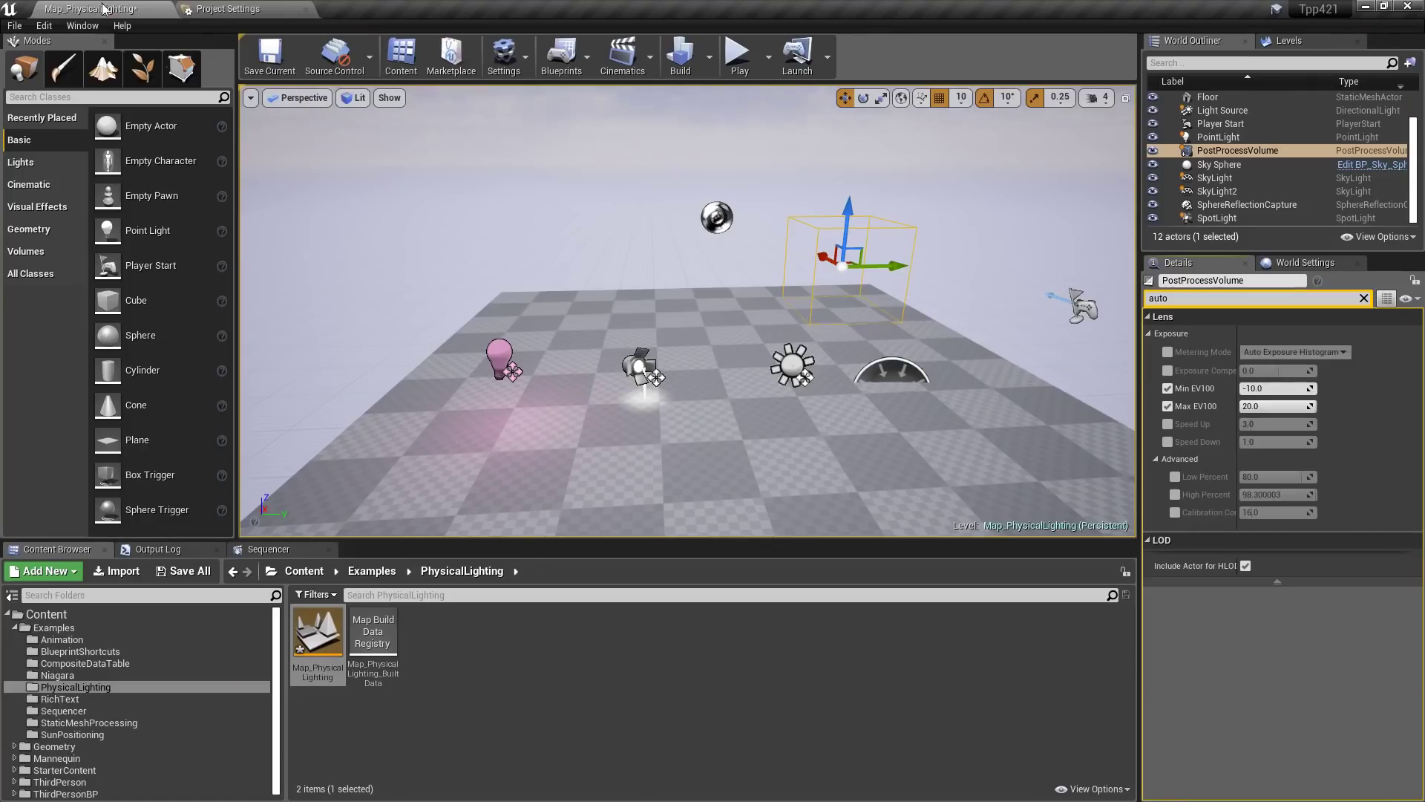
click(89, 8)
Enable the viewport's Show > Visualize > HDR (Eye Adaptation) overlay
mouse_move(1202, 405)
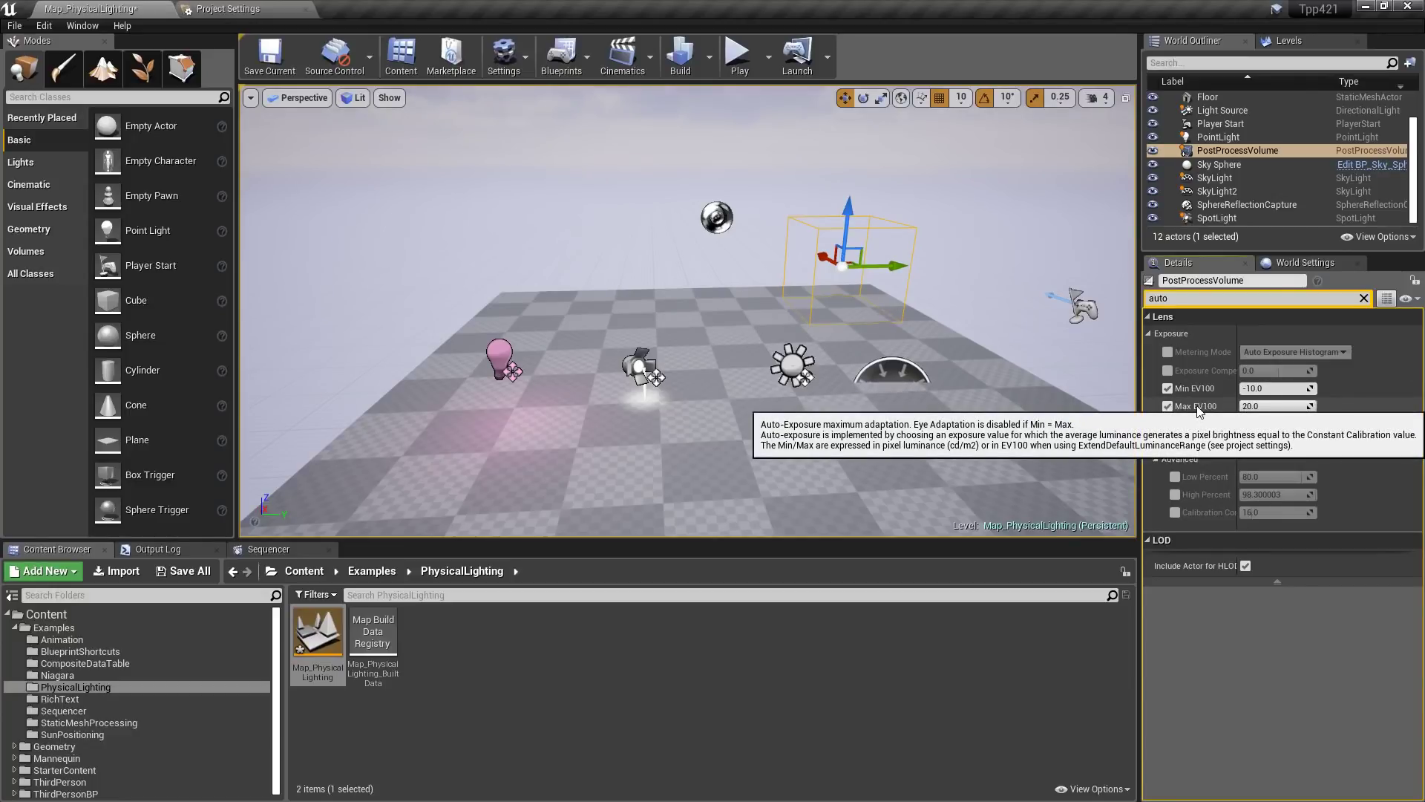
click(389, 97)
mouse_move(427, 466)
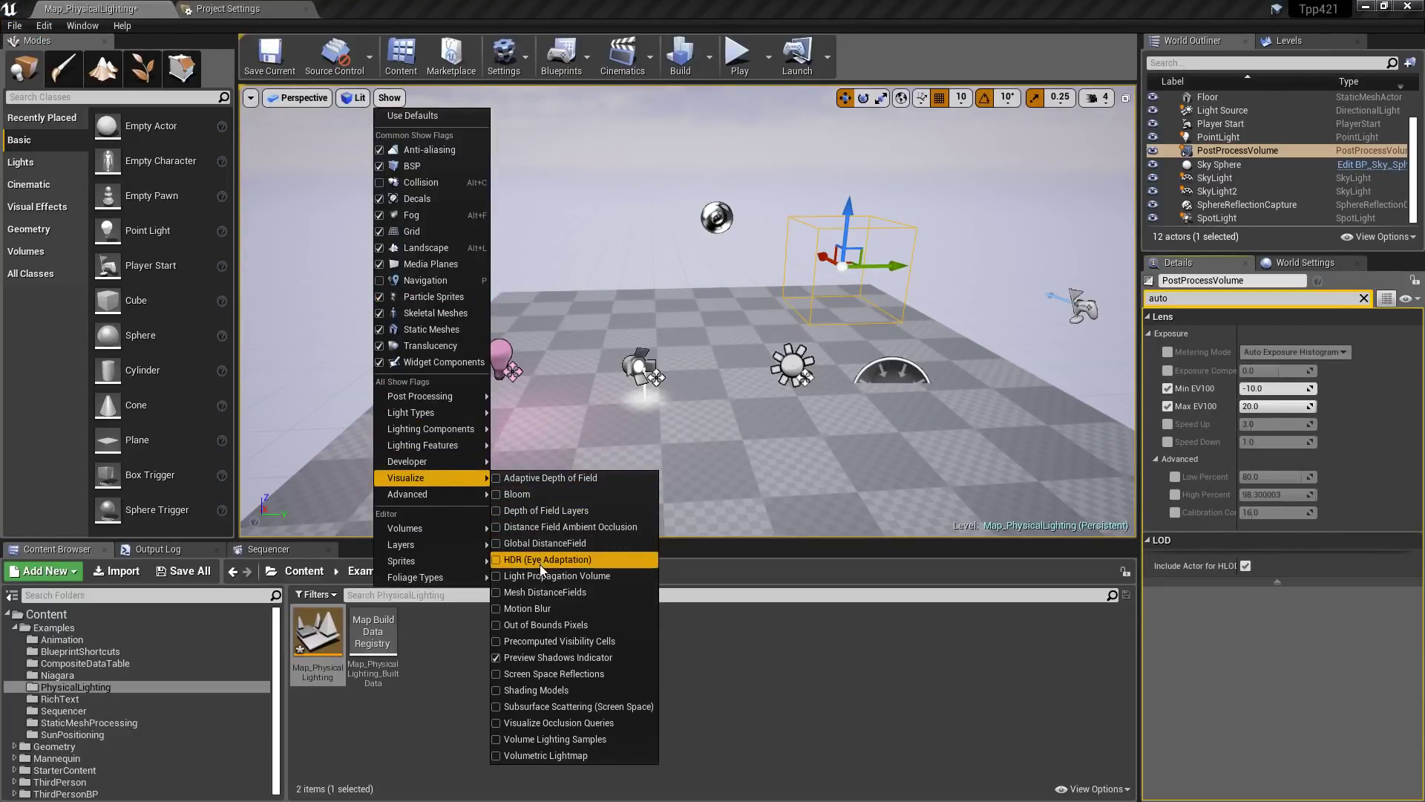
click(544, 561)
Look around the level, up to the sky and back down to the floor
right_drag(646, 426, 646, 426)
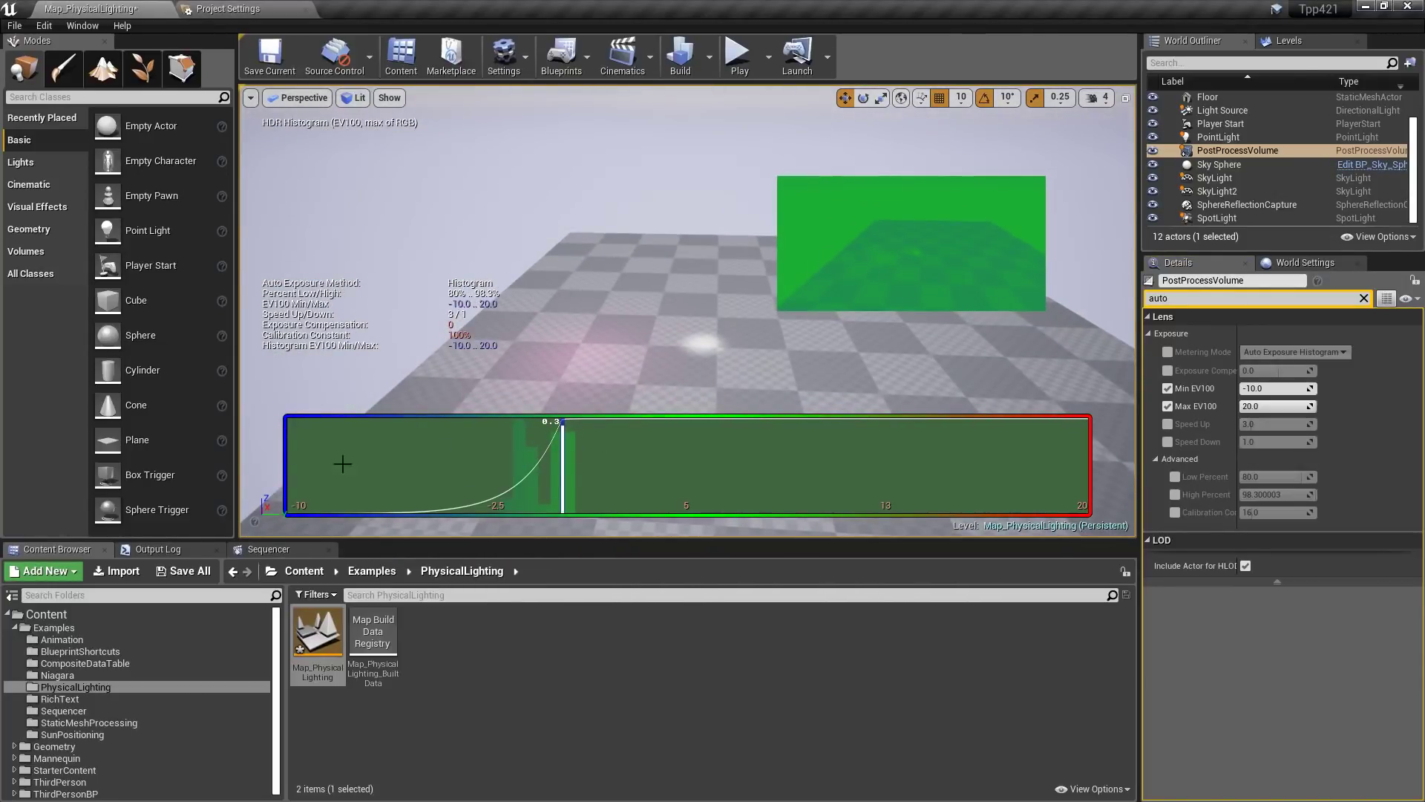
right_drag(523, 415, 522, 416)
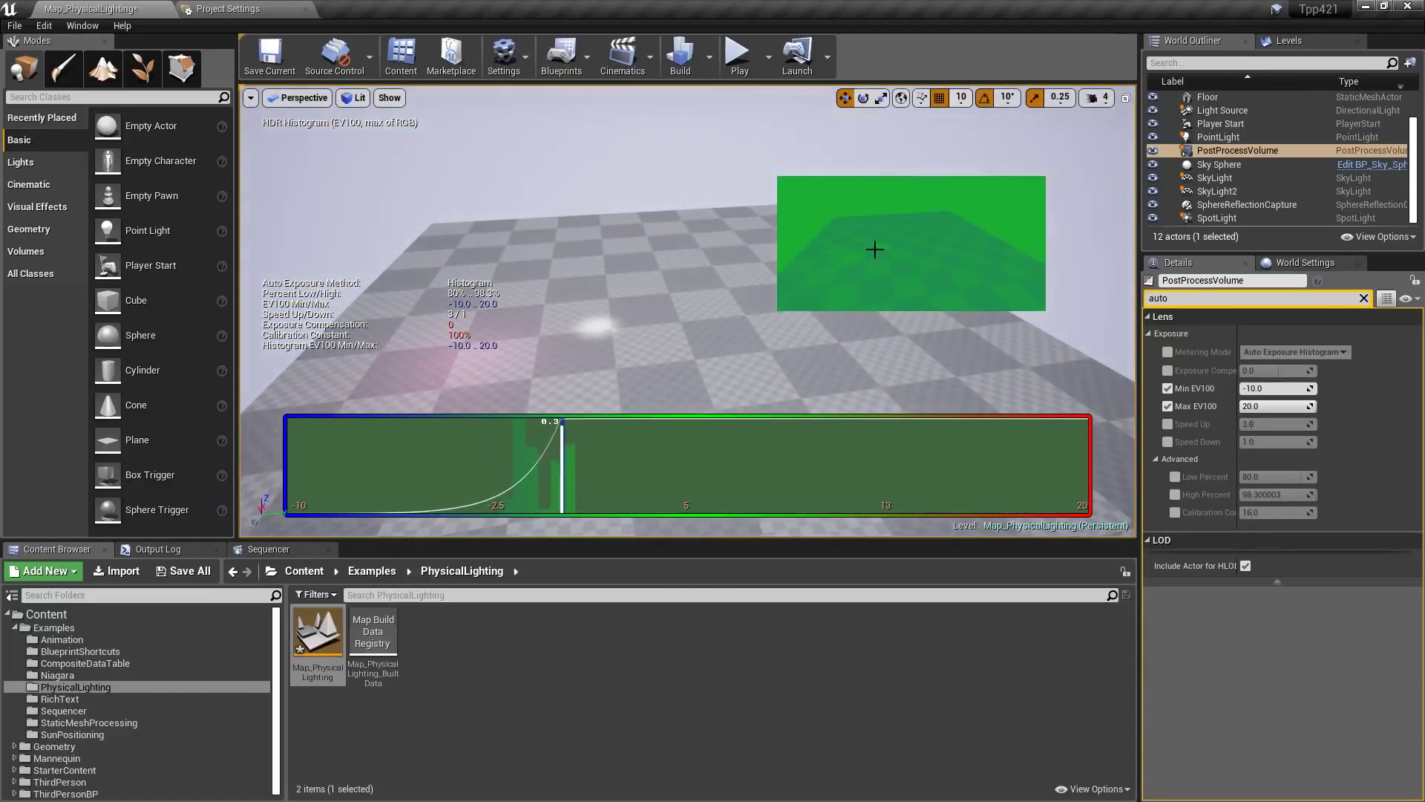
mouse_move(589, 381)
right_down()
mouse_move(589, 420)
mouse_move(589, 394)
right_up()
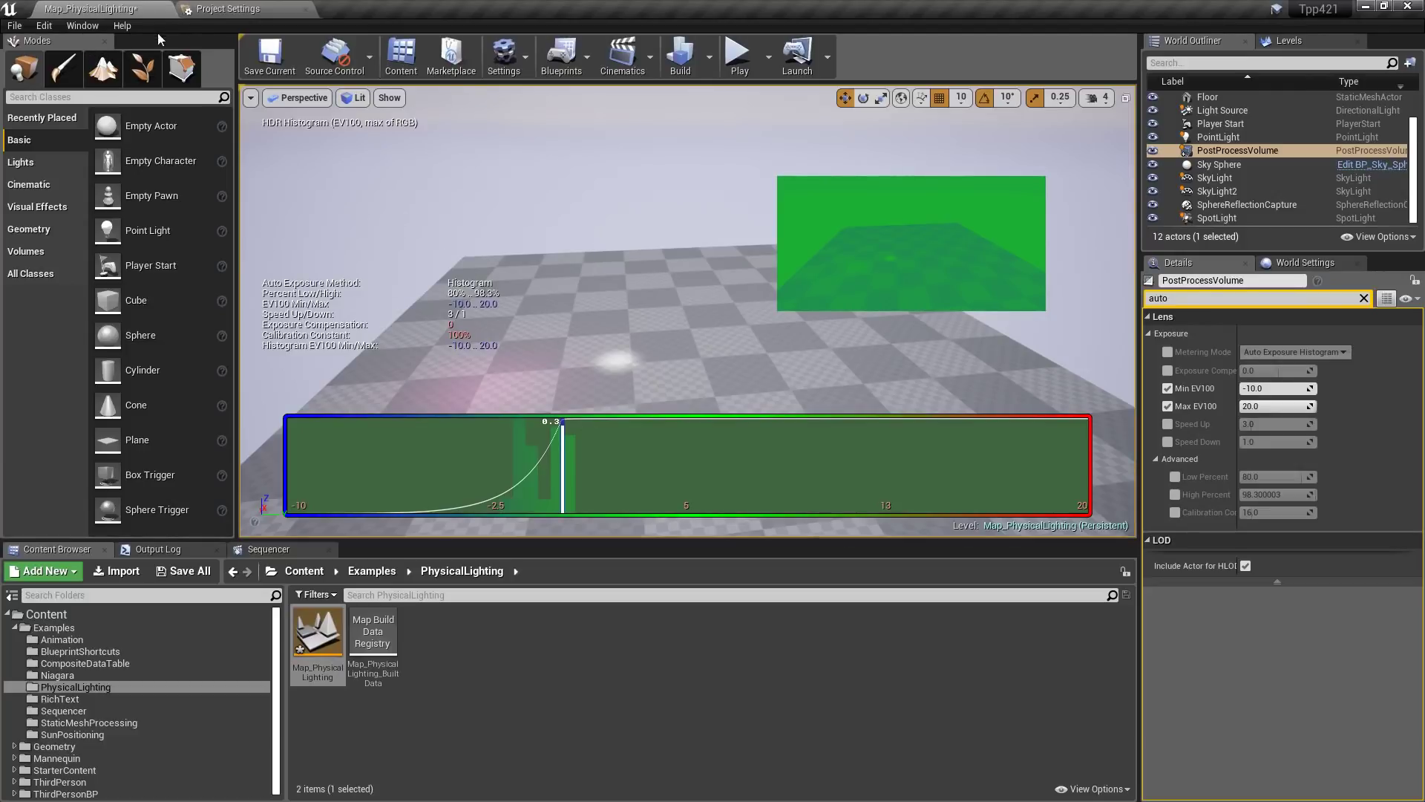
Open the Pixel Inspector from Developer Tools, move it aside, and start inspecting pixels
click(114, 27)
mouse_move(92, 27)
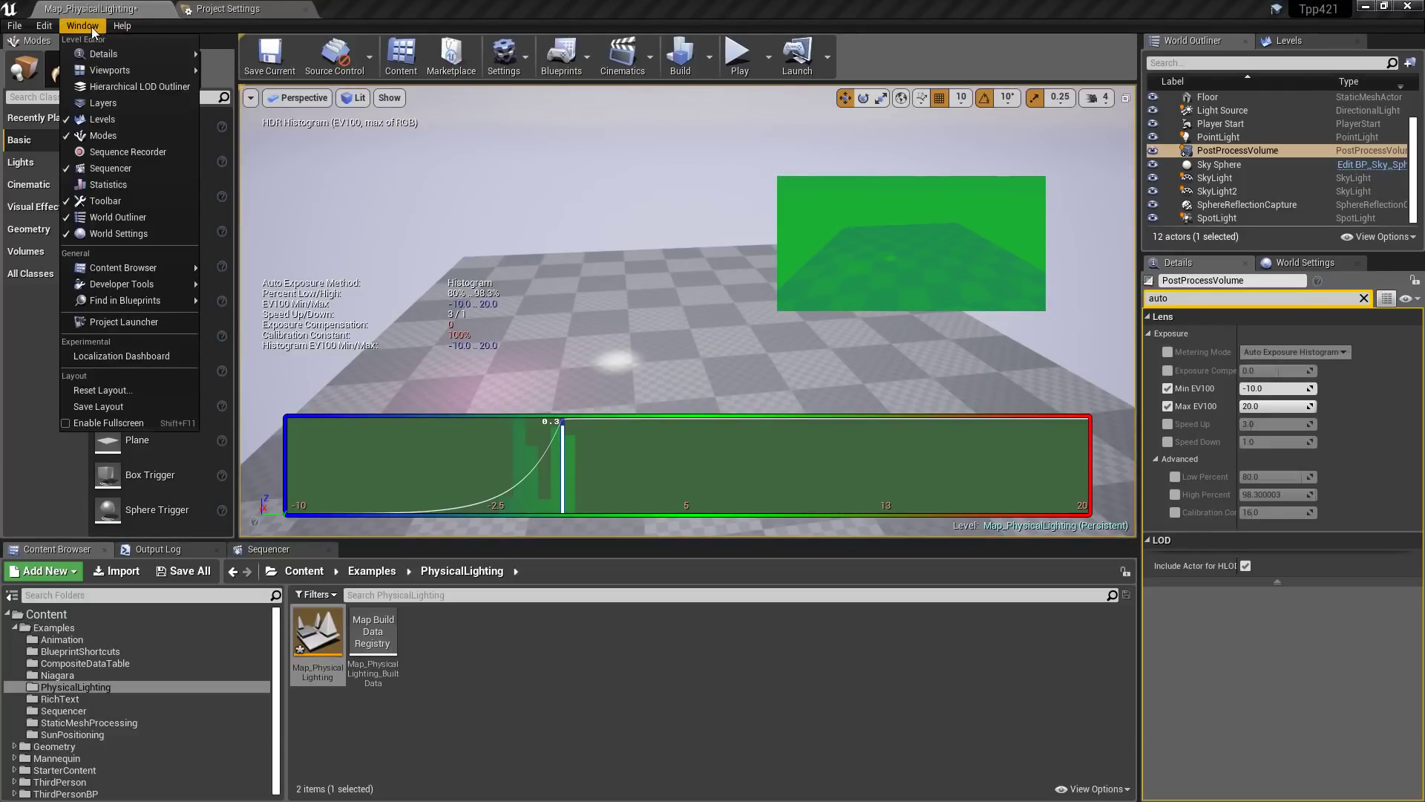
mouse_move(136, 284)
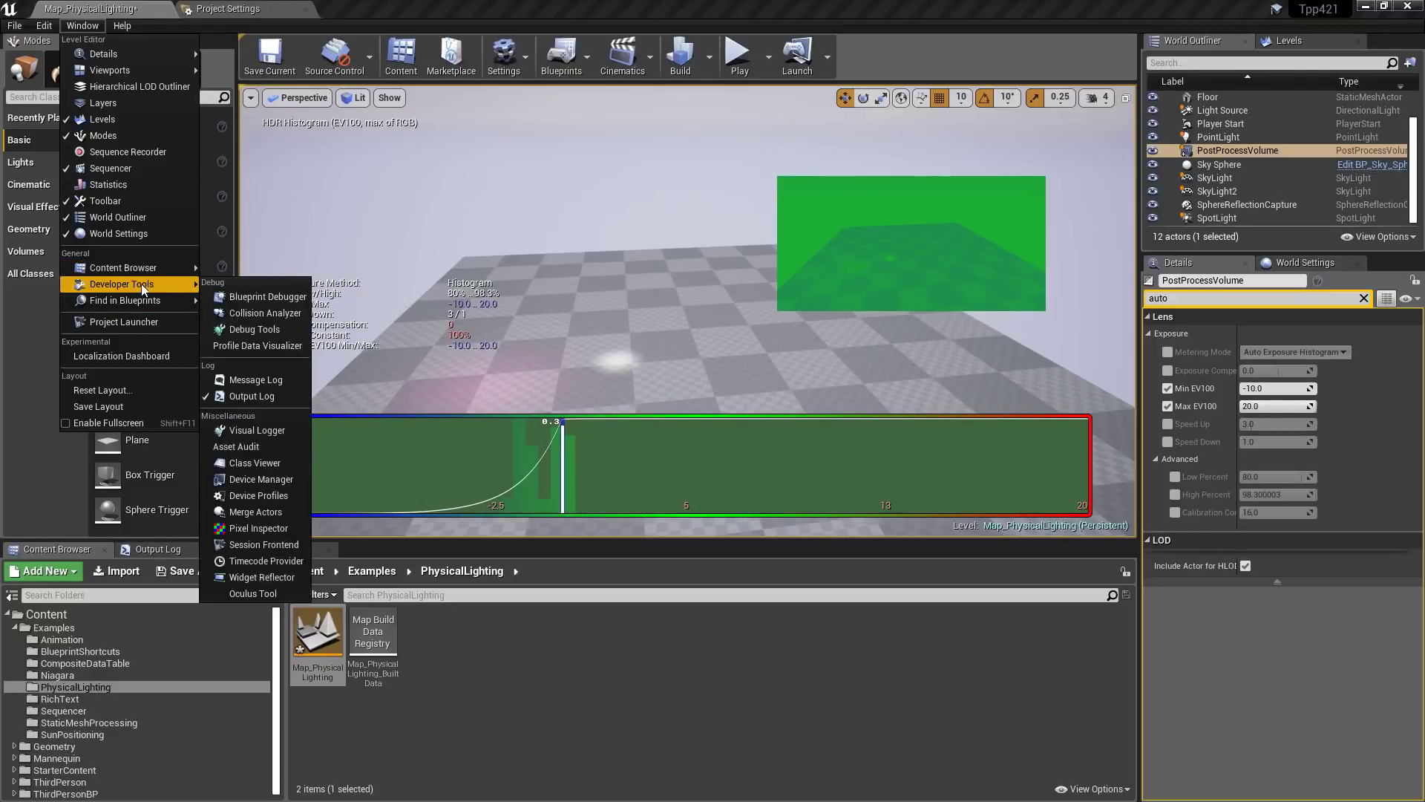
click(291, 526)
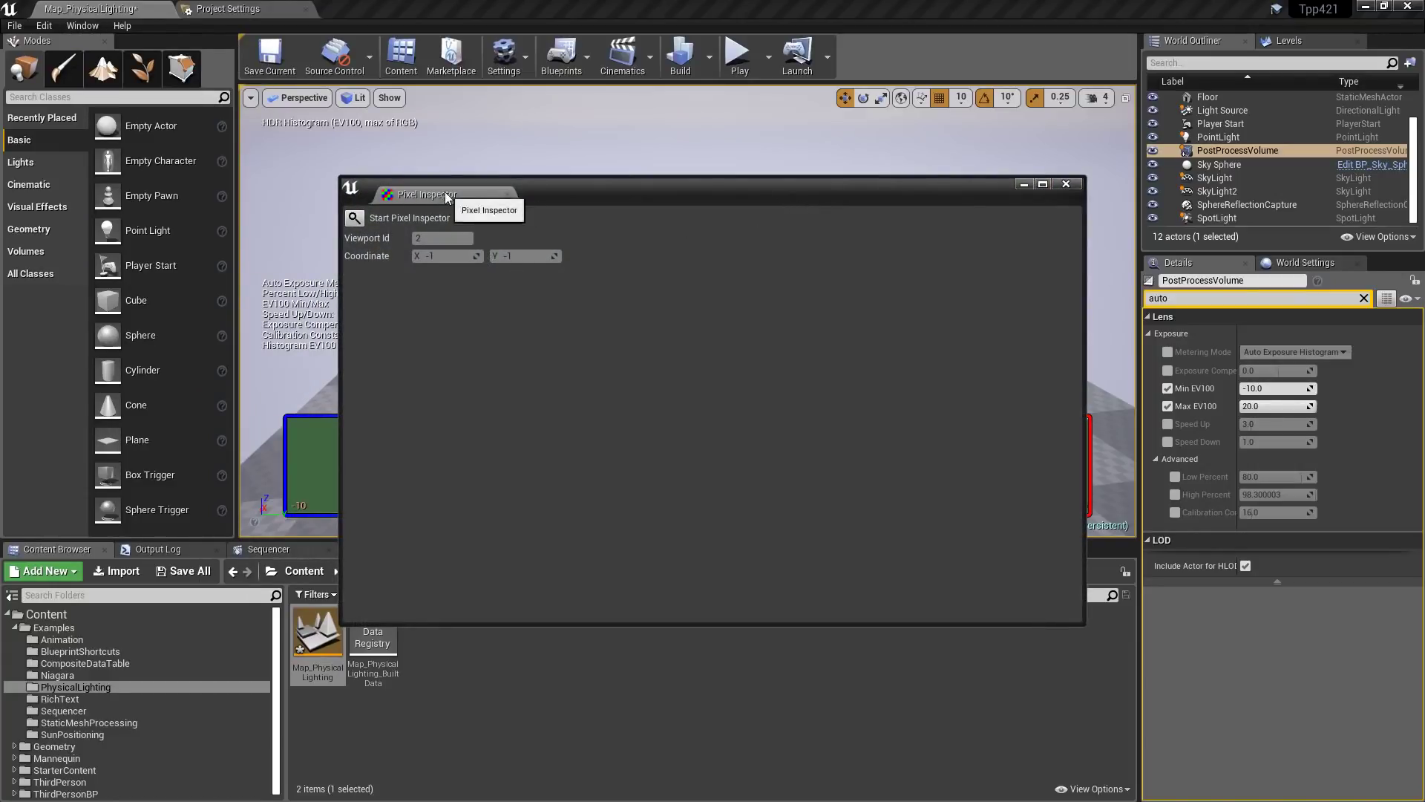
drag(548, 187, 1024, 216)
click(737, 260)
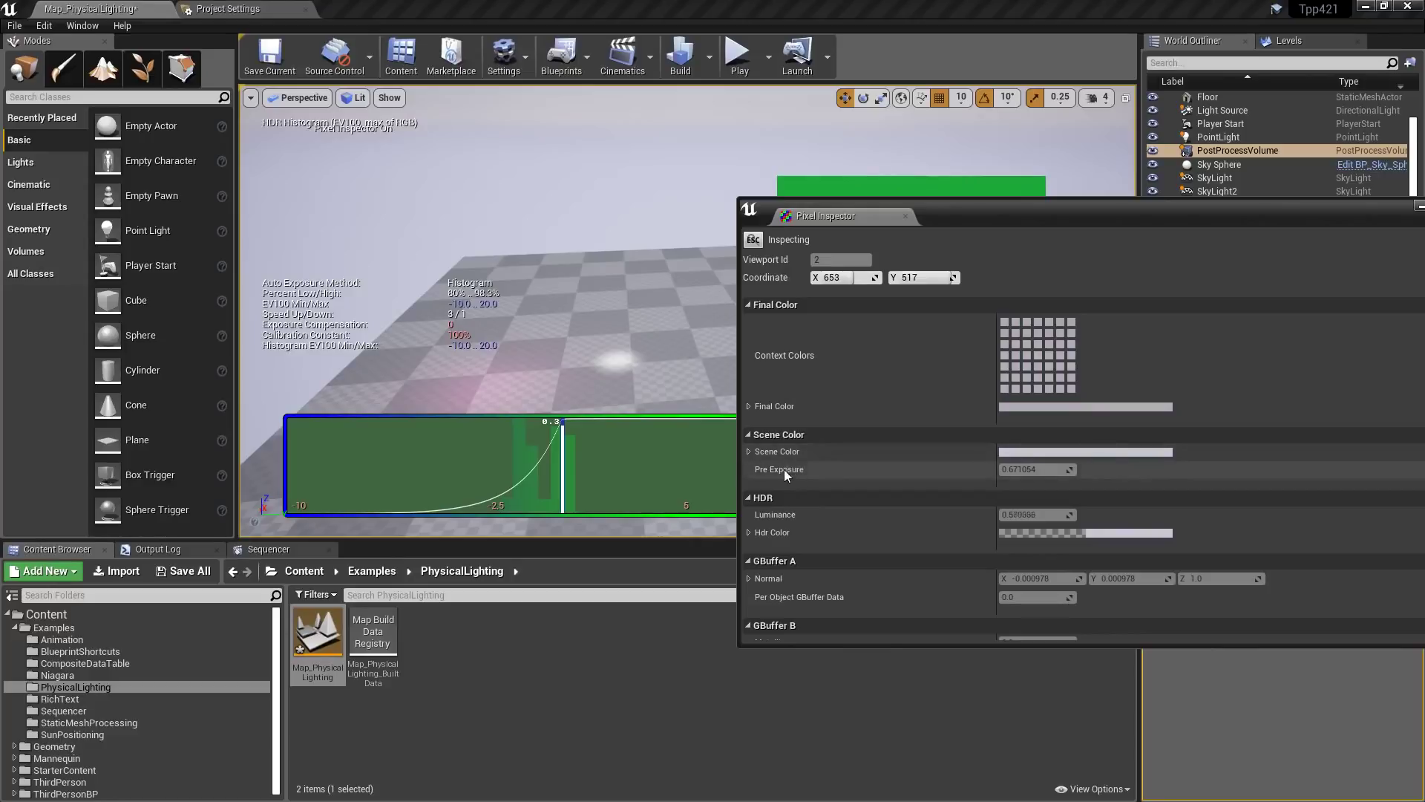
Filter All Project Settings for 'exposure' to check the pre-exposure setting
click(44, 25)
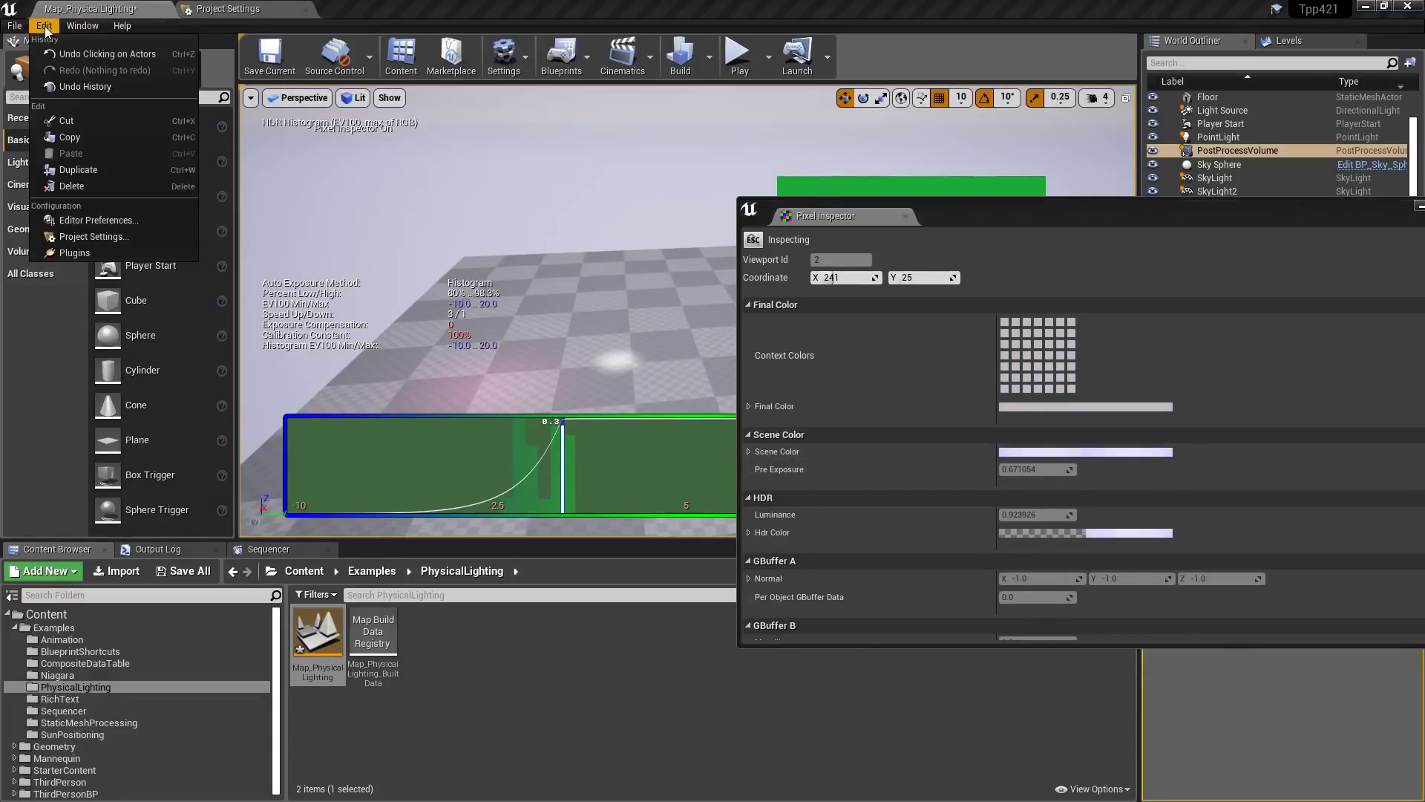
click(81, 224)
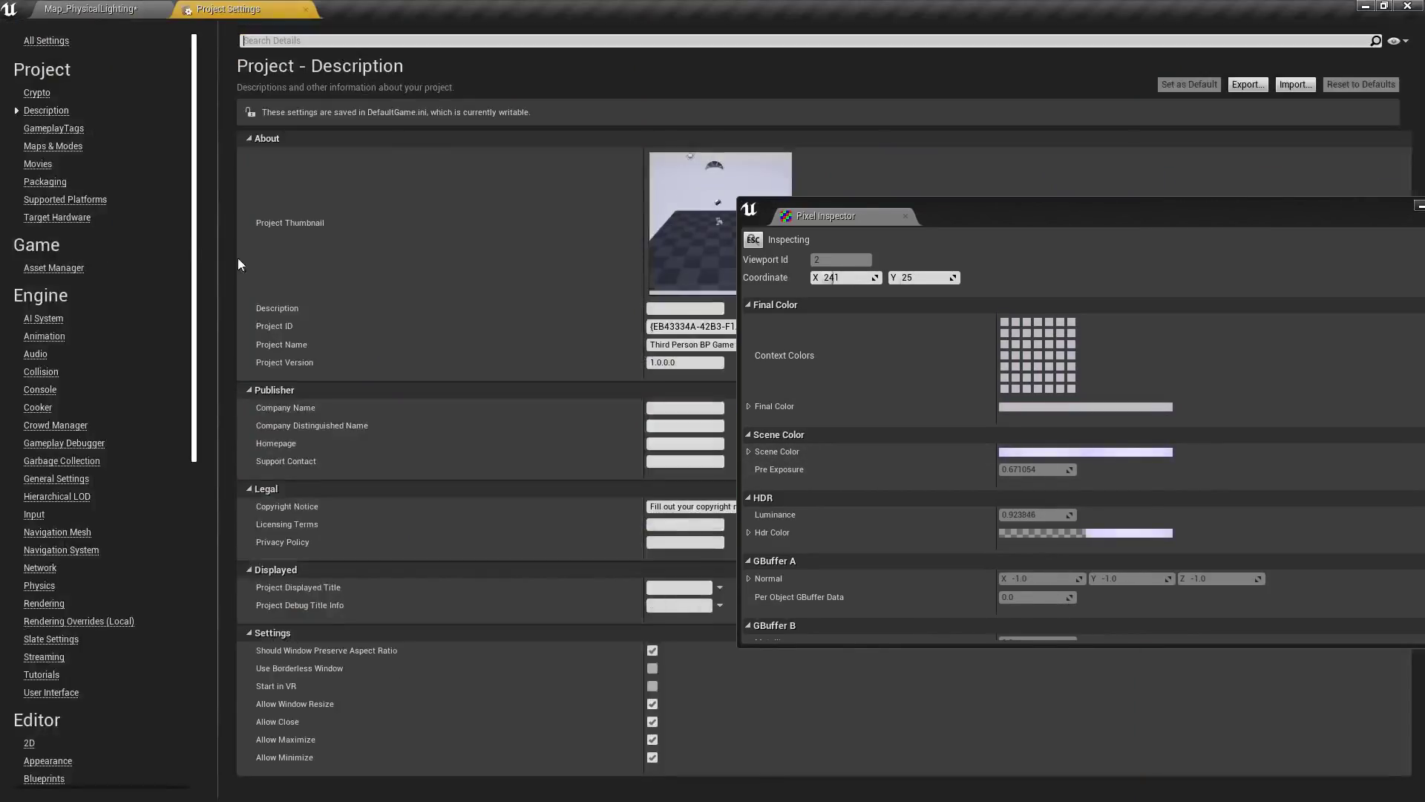
click(63, 41)
click(276, 40)
text(exposure)
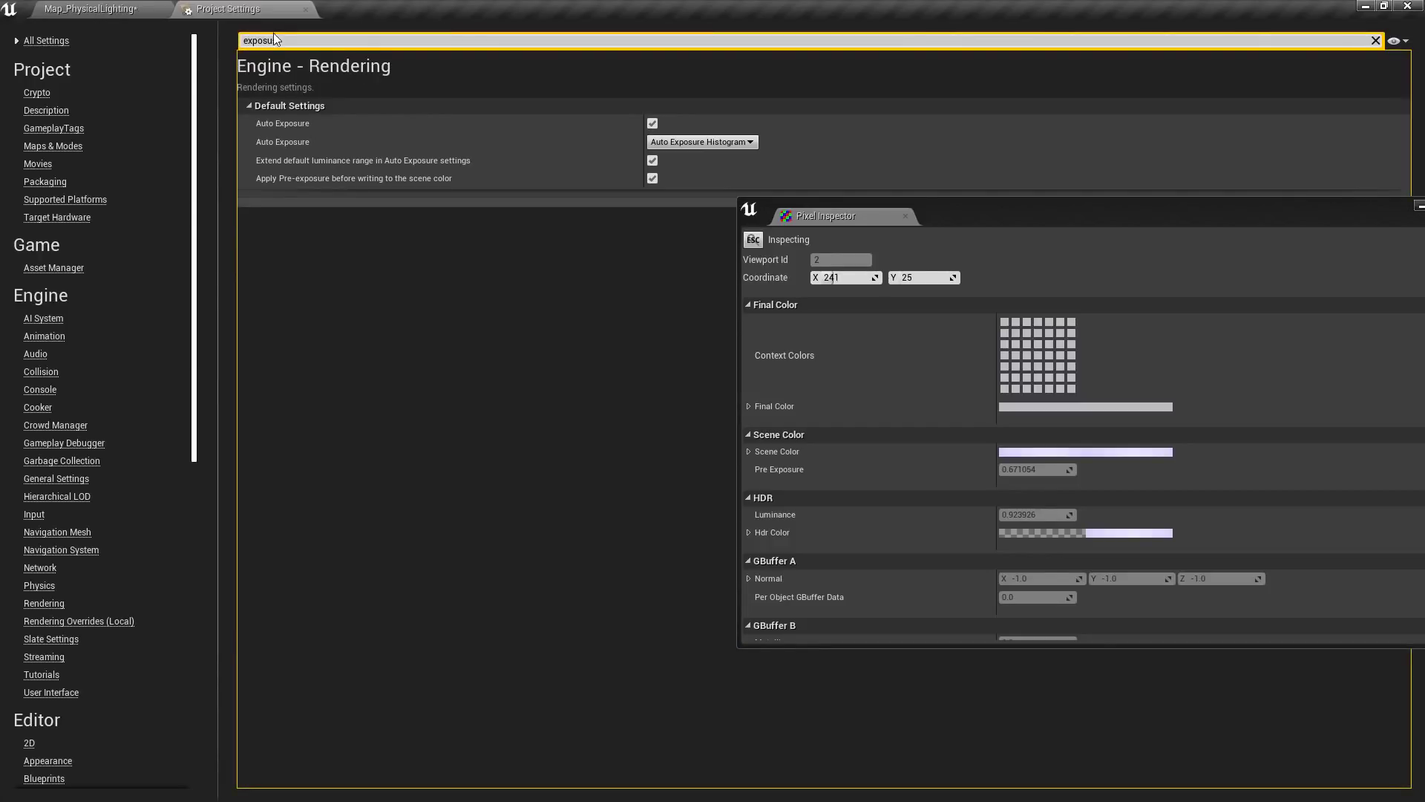
Close the Pixel Inspector and return to the Map_PhysicalLighting level
mouse_move(301, 184)
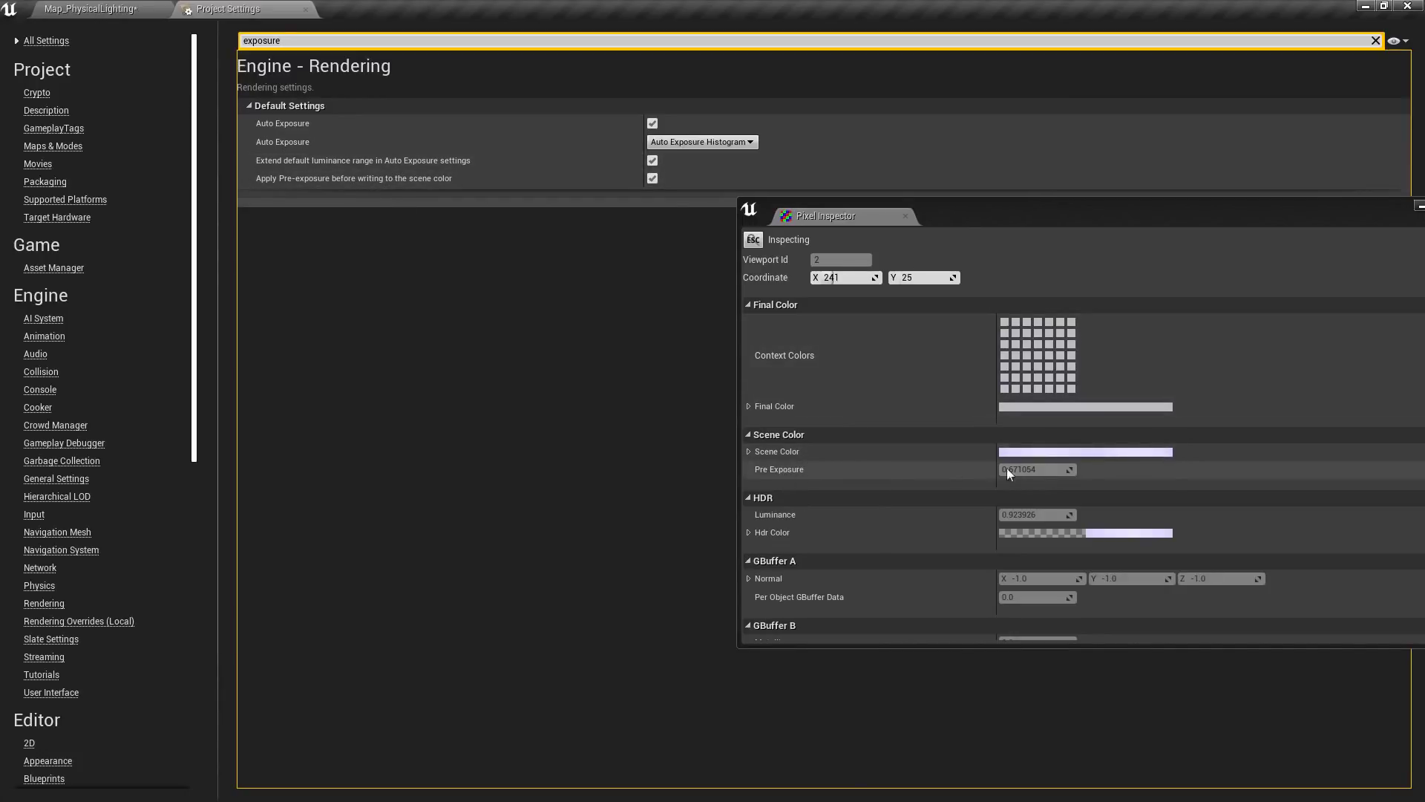
click(905, 216)
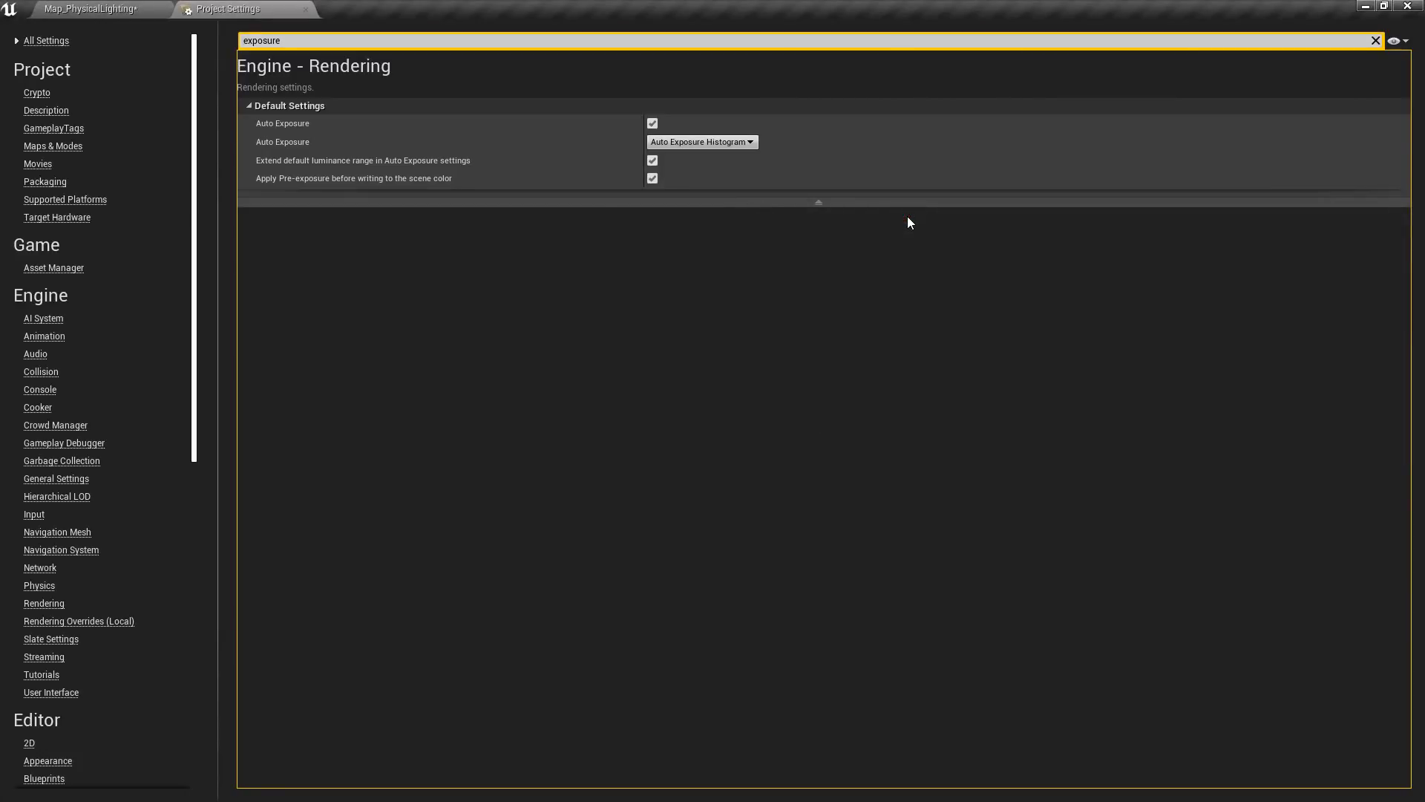
click(90, 10)
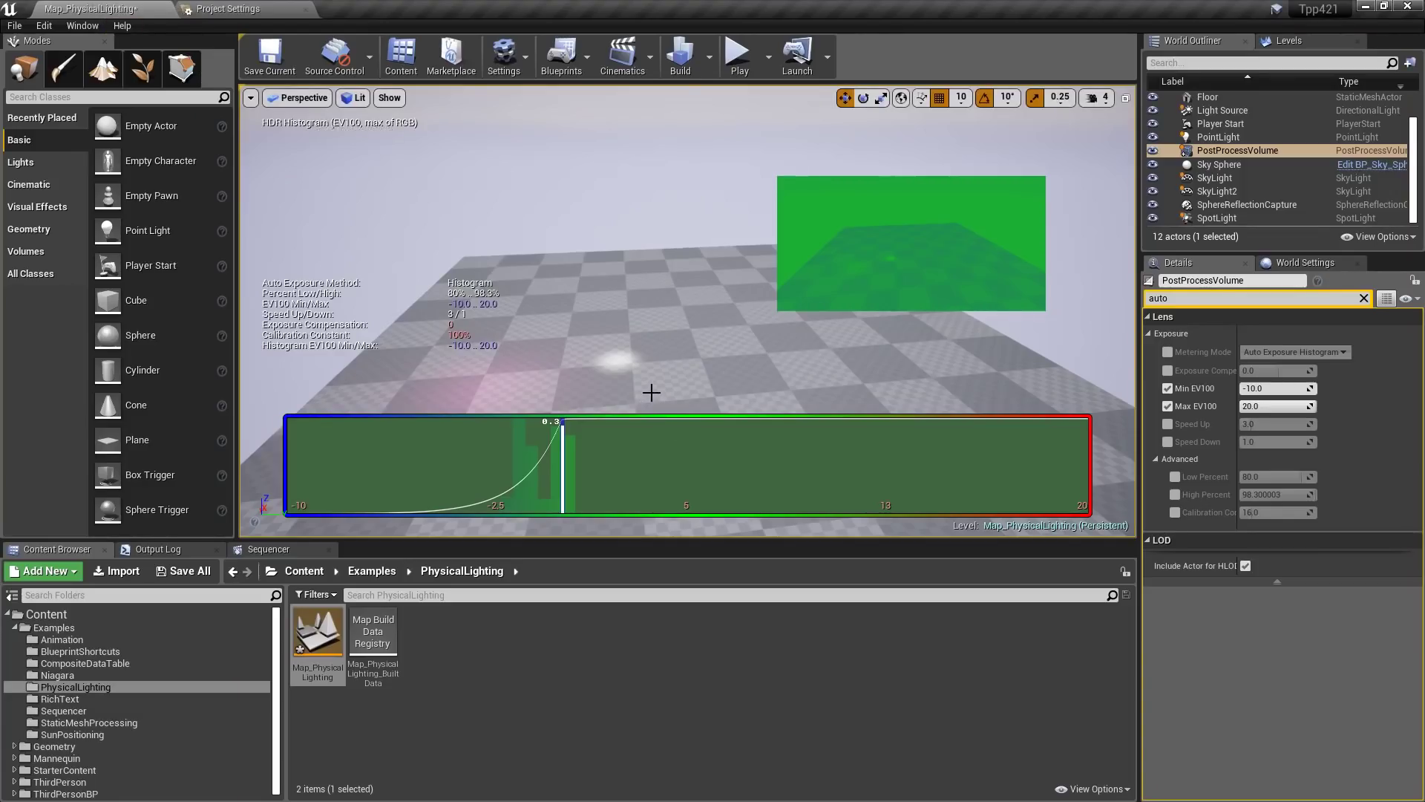